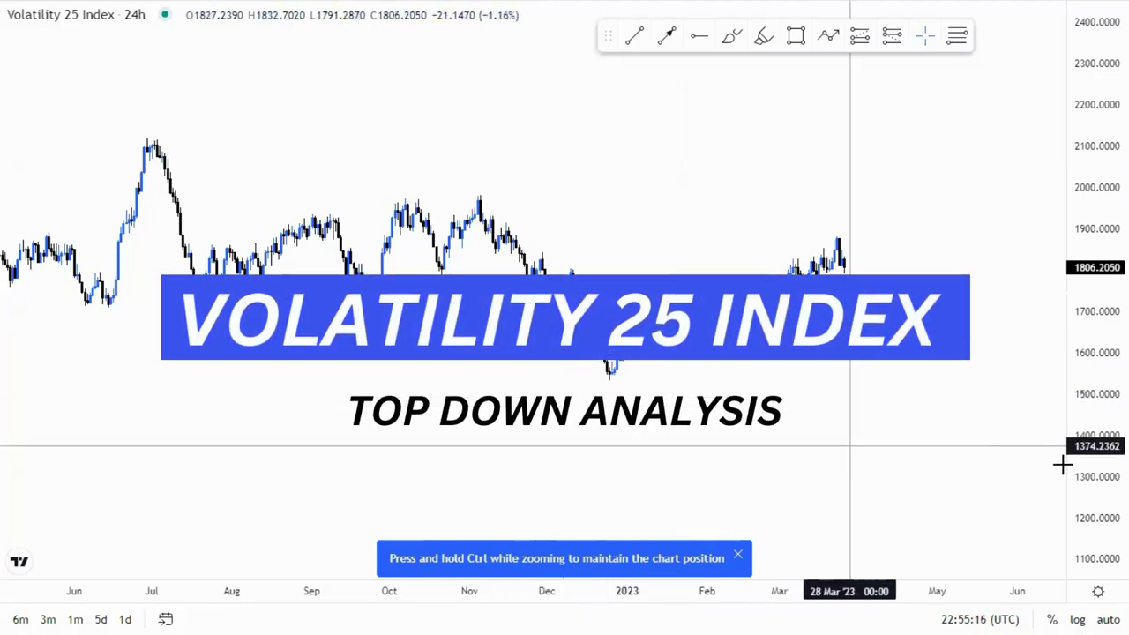
Examine the daily price history of the Volatility 25 Index from early 2022 to late March 2023
left_click_drag(1084, 470, 1084, 456)
scroll(610, 445, "down", 3)
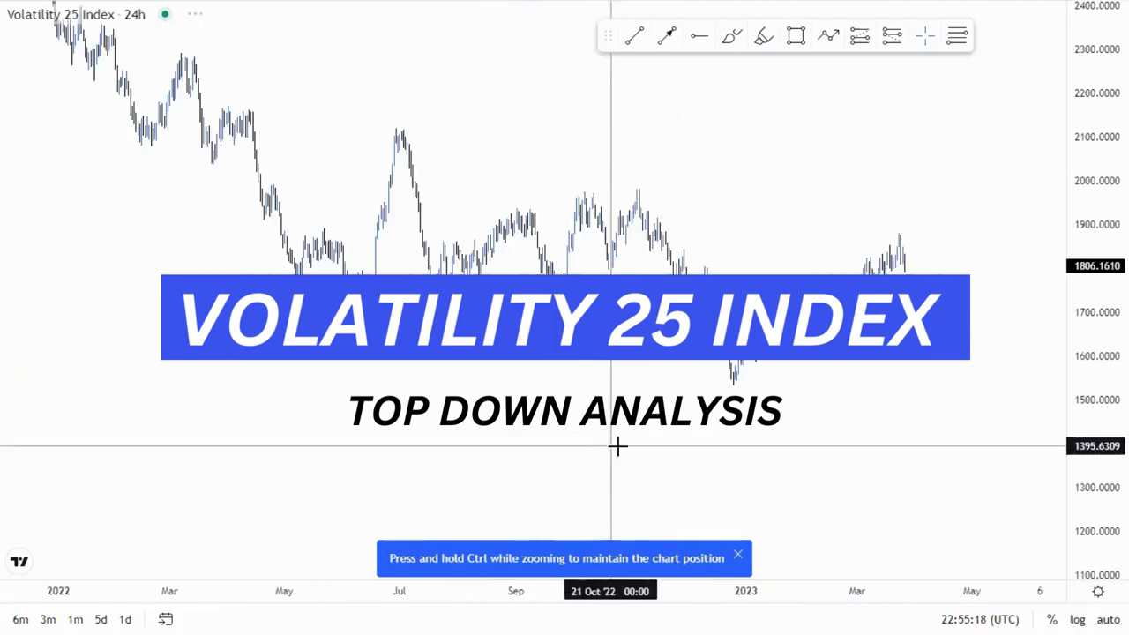
scroll(617, 441, "up", 2)
left_click_drag(516, 375, 622, 436)
left_click_drag(1096, 259, 1096, 313)
left_click_drag(506, 389, 553, 400)
left_click_drag(839, 464, 663, 415)
scroll(794, 434, "down", 1)
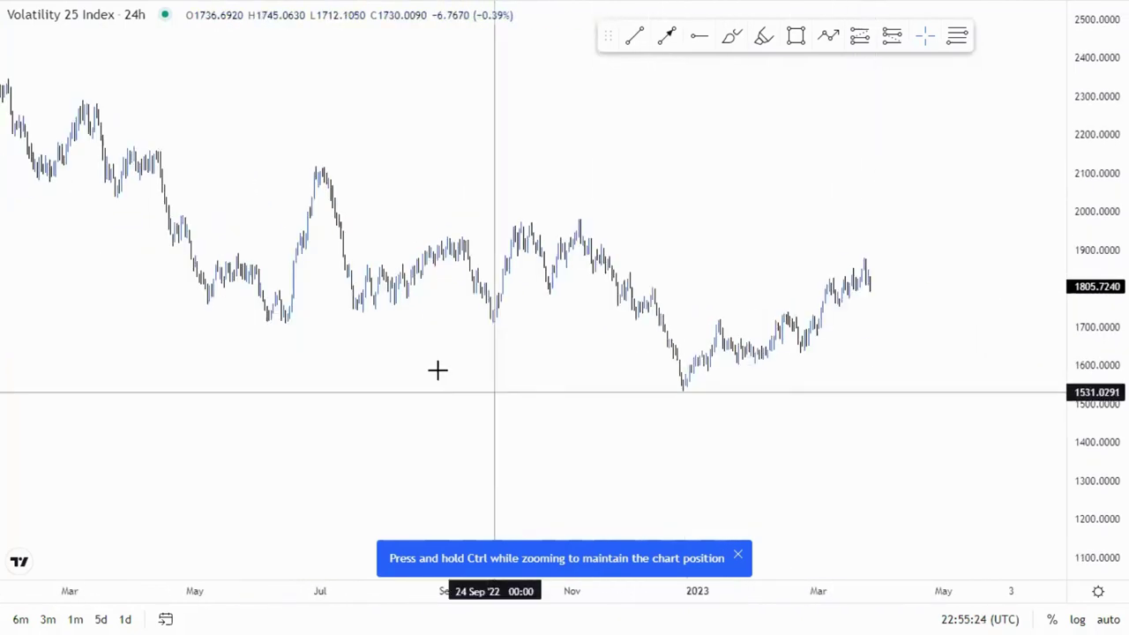
scroll(564, 386, "up", 1)
left_click_drag(1090, 456, 1089, 358)
left_click_drag(916, 406, 650, 403)
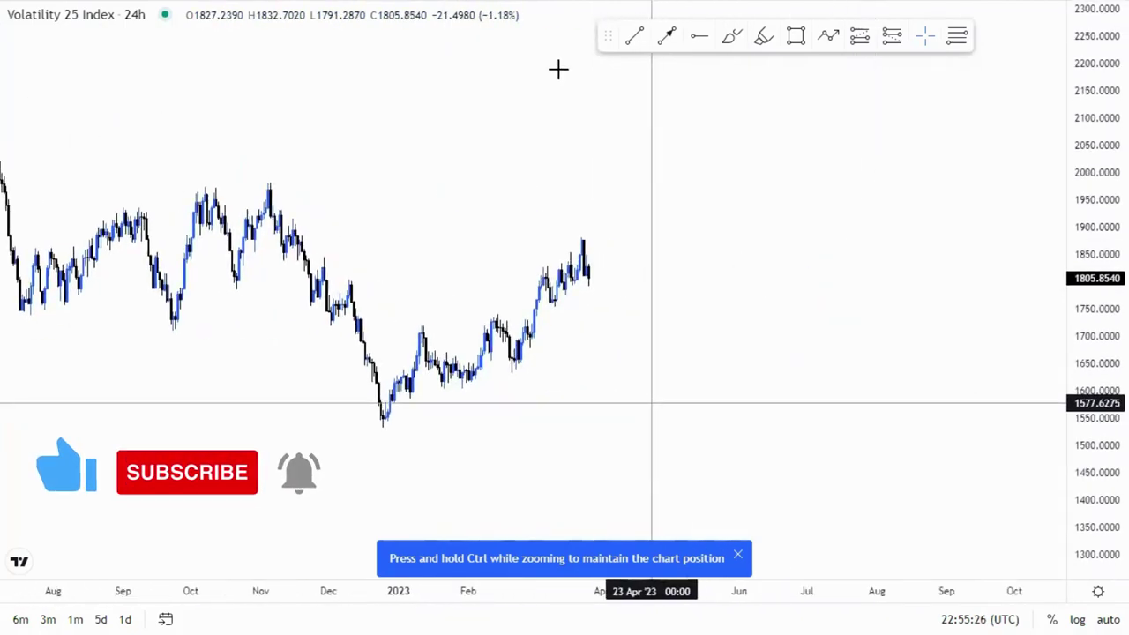
Place a horizontal ray at 1844.38 from the early December swing high and mark that high with a small rectangle
left_click(323, 257)
left_click(795, 36)
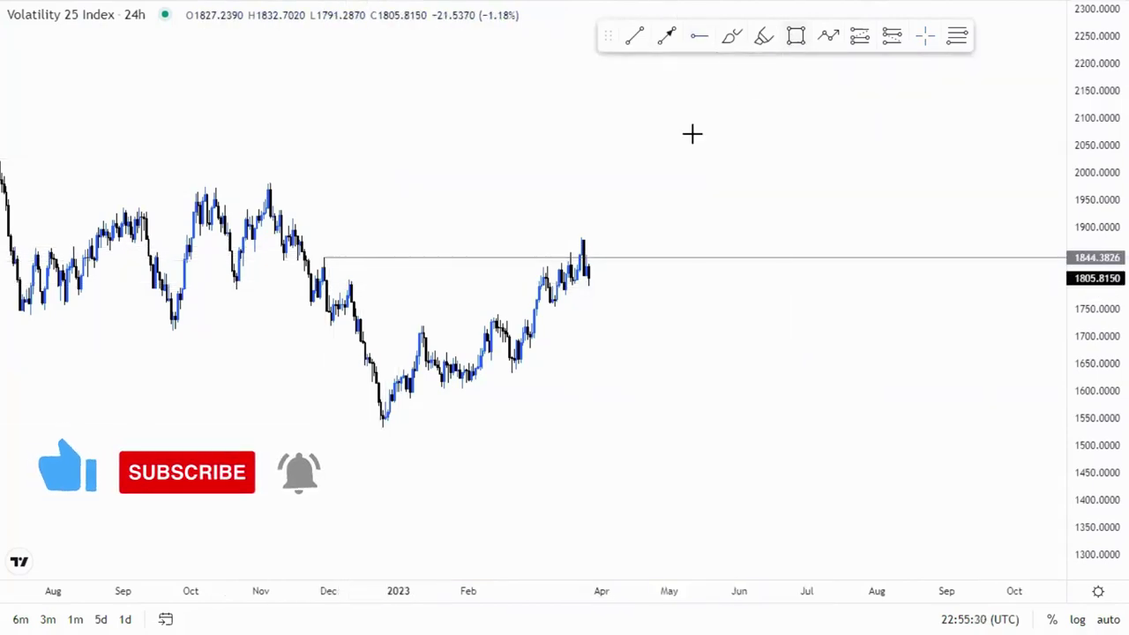
left_click(320, 248)
left_click(333, 265)
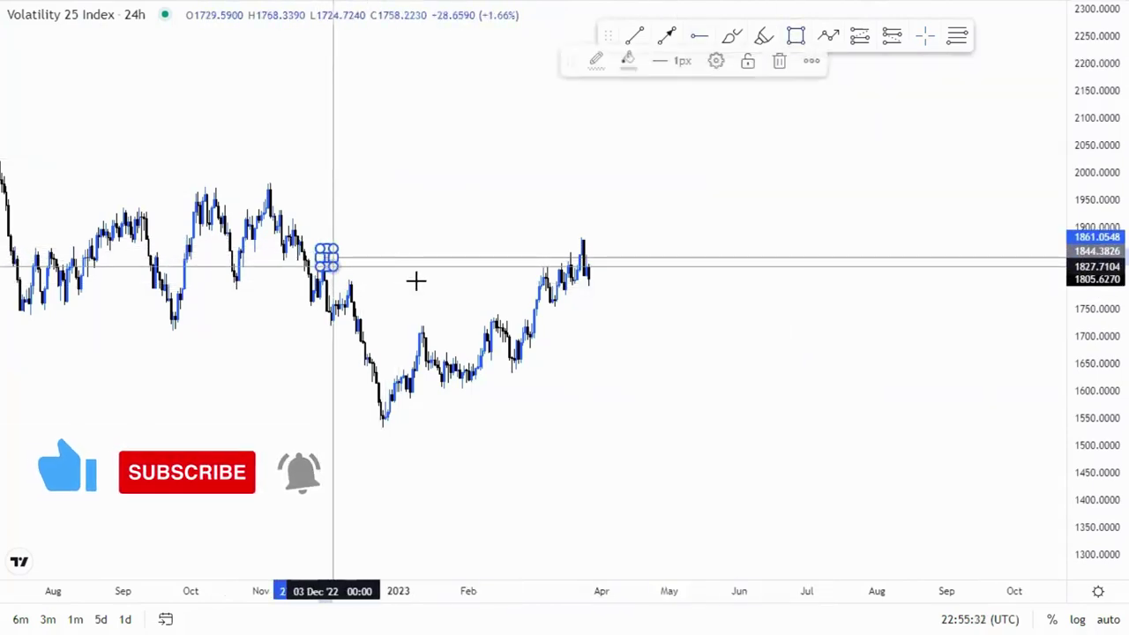
left_click(413, 281)
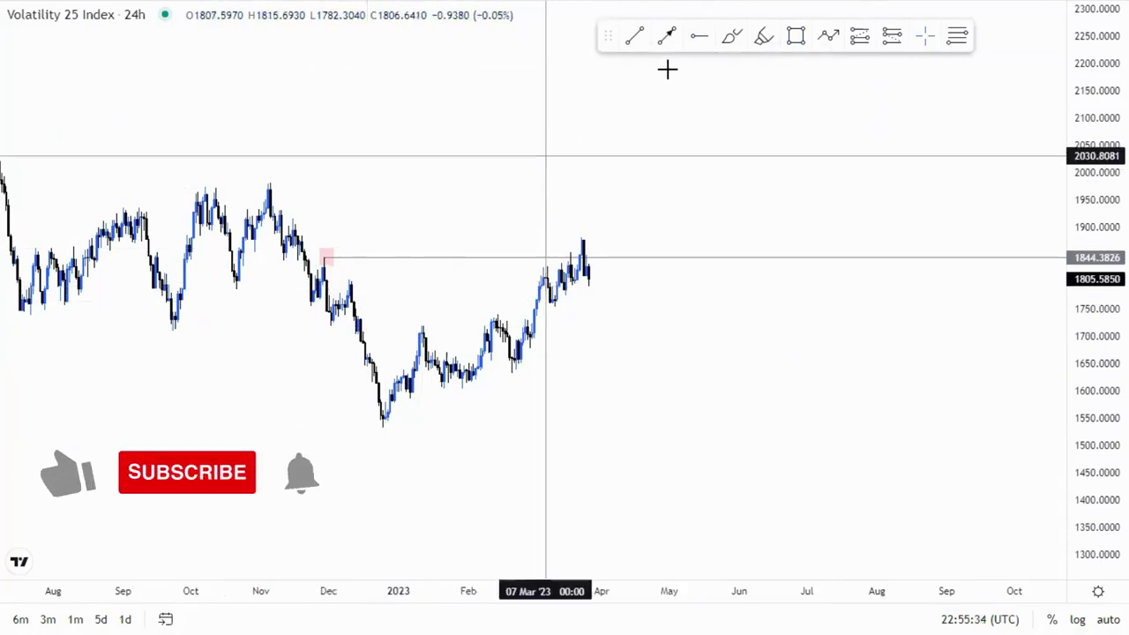
Add horizontal rays at the two November highs, at 1917.13 and 1979.28
left_click(702, 38)
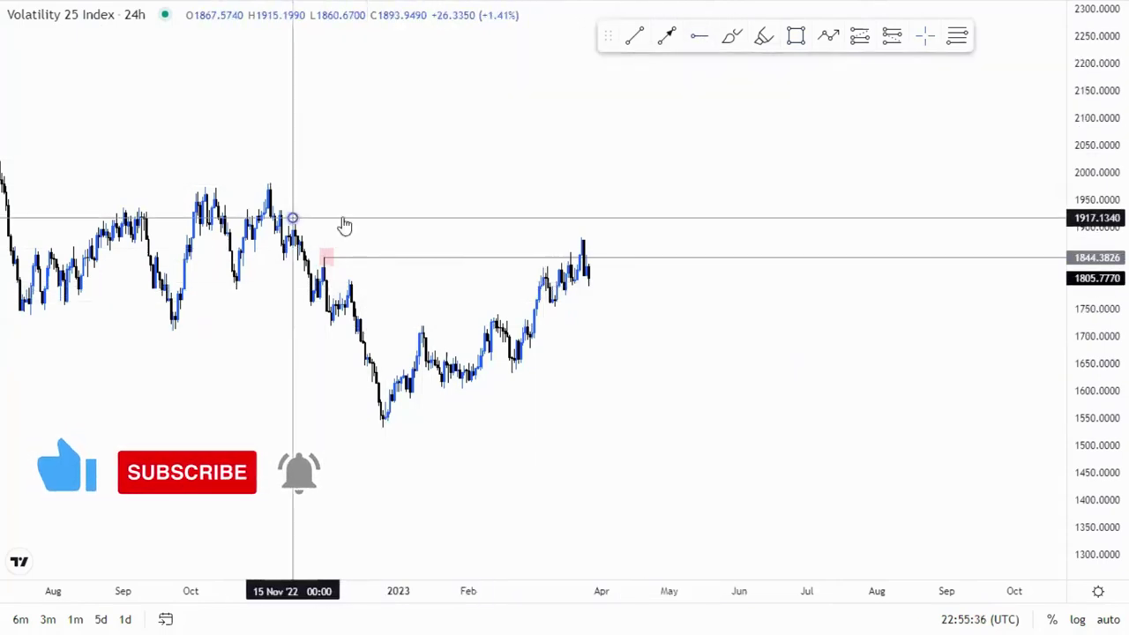
left_click(291, 218)
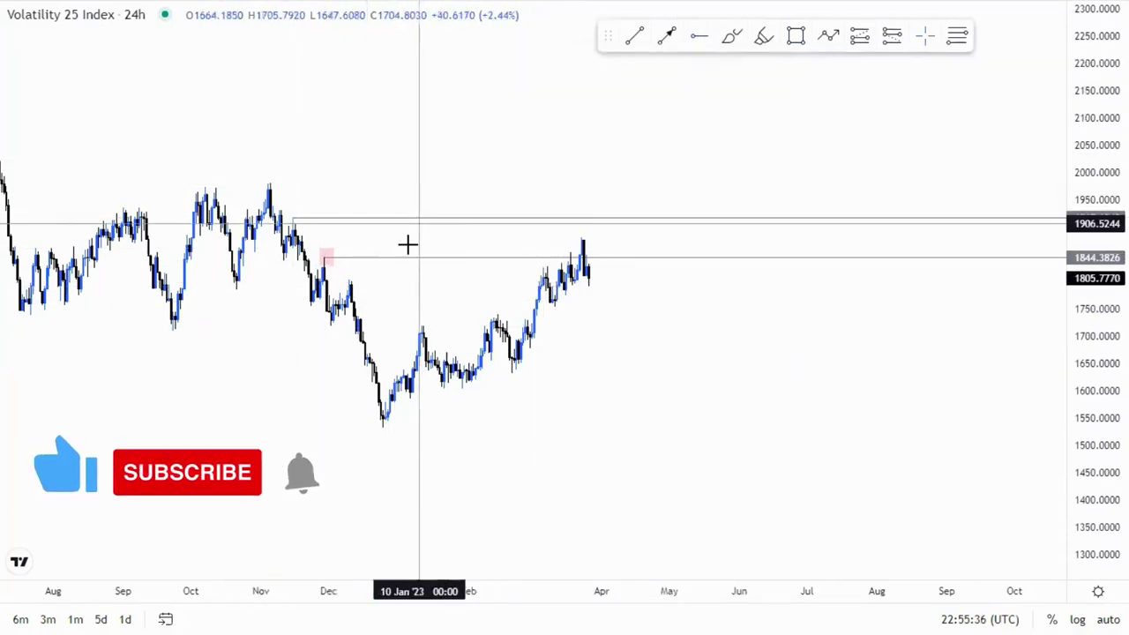
left_click(272, 185)
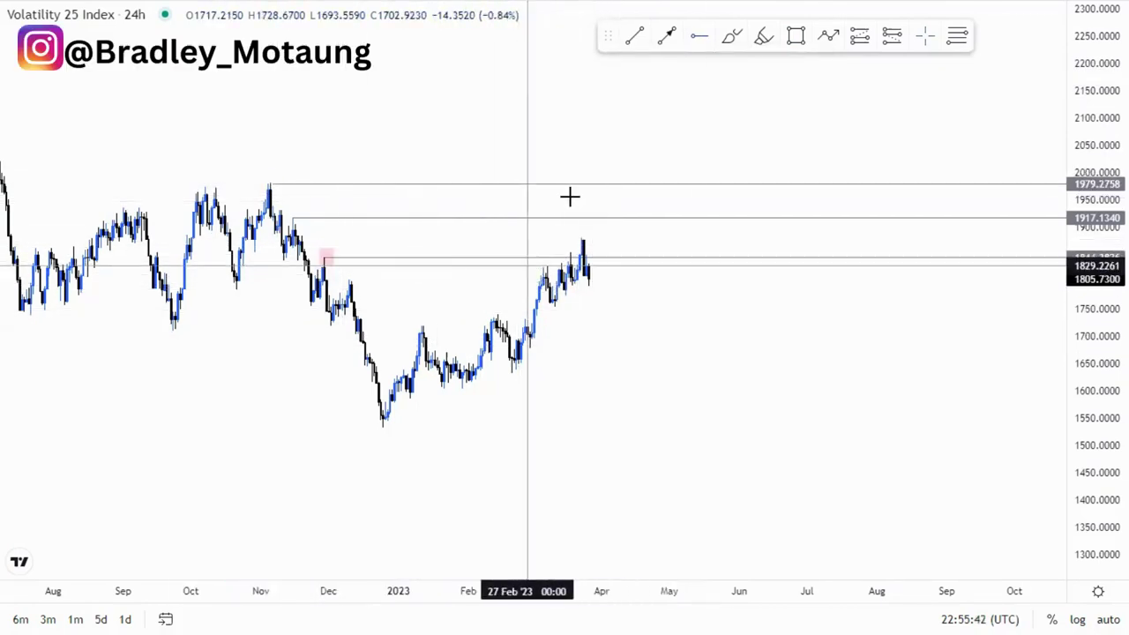
Circle the early December high and the late March peak with the Brush, and delete the circle on the March peak
left_click_drag(327, 242, 347, 259)
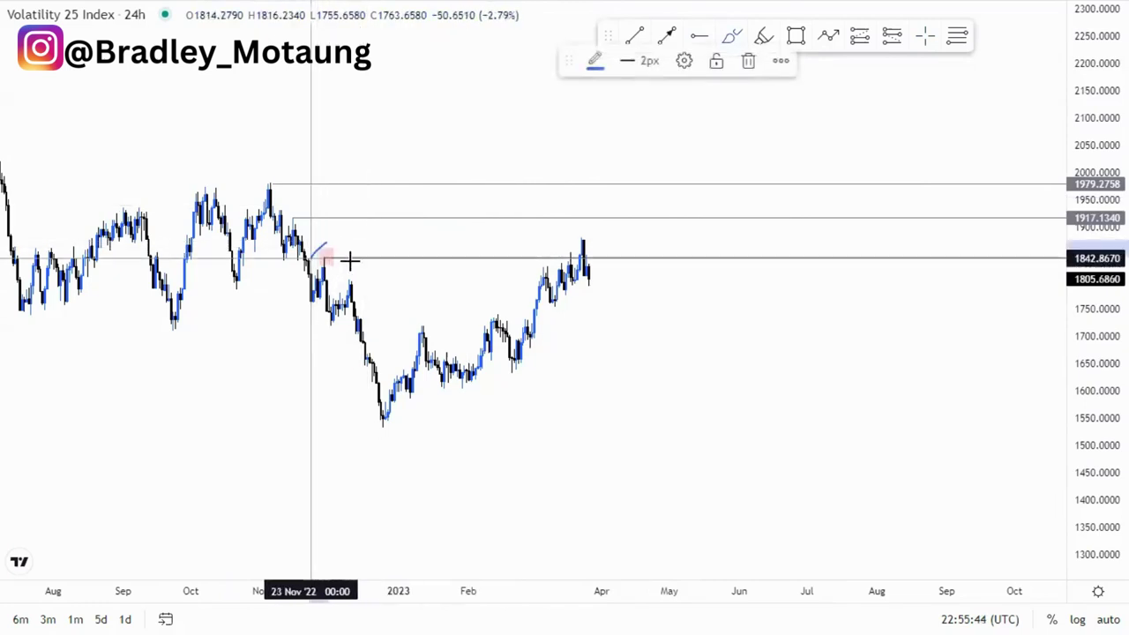
left_click_drag(562, 239, 569, 238)
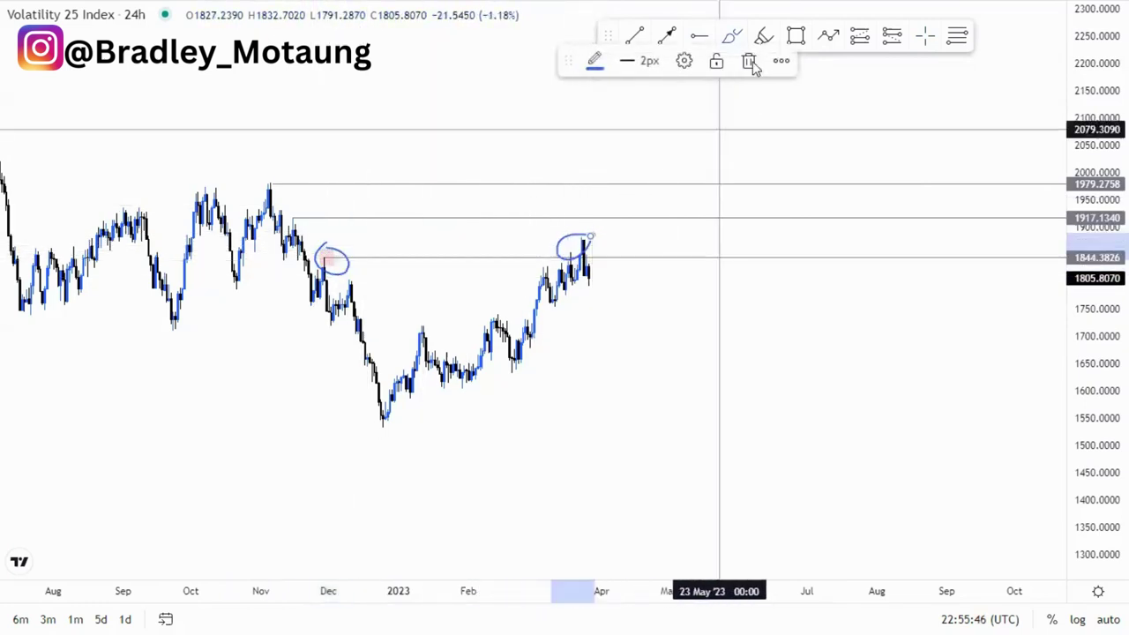
left_click(749, 62)
Draw a bearish arrow from 1844.38 down to about 1509 and place a horizontal ray at the late December low, 1532.16
left_click_drag(605, 347, 622, 441)
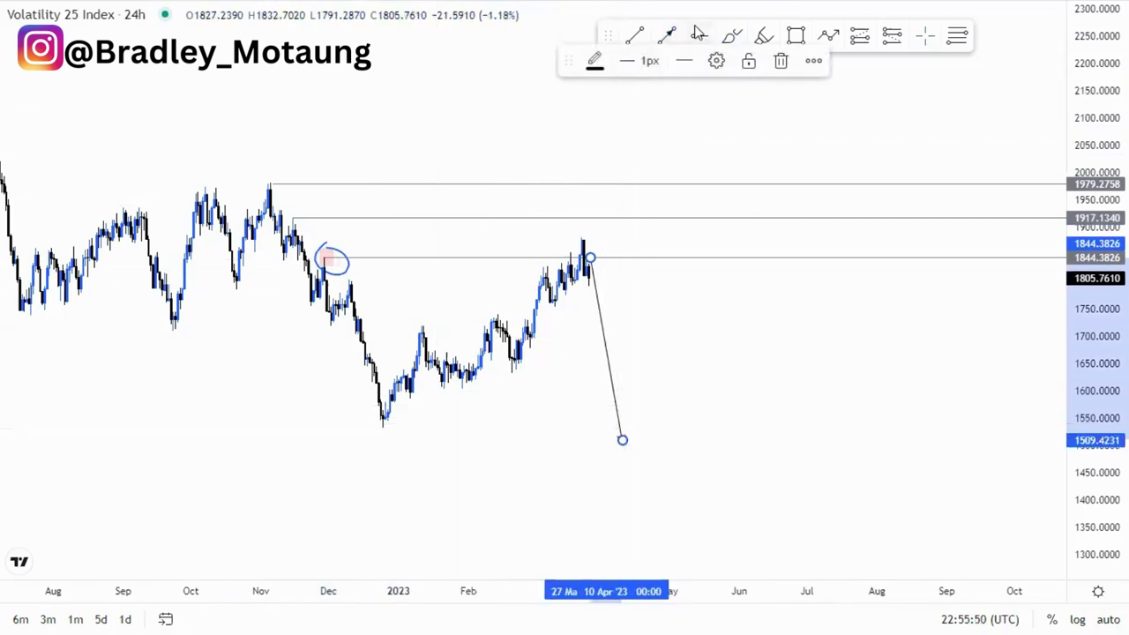
left_click(696, 34)
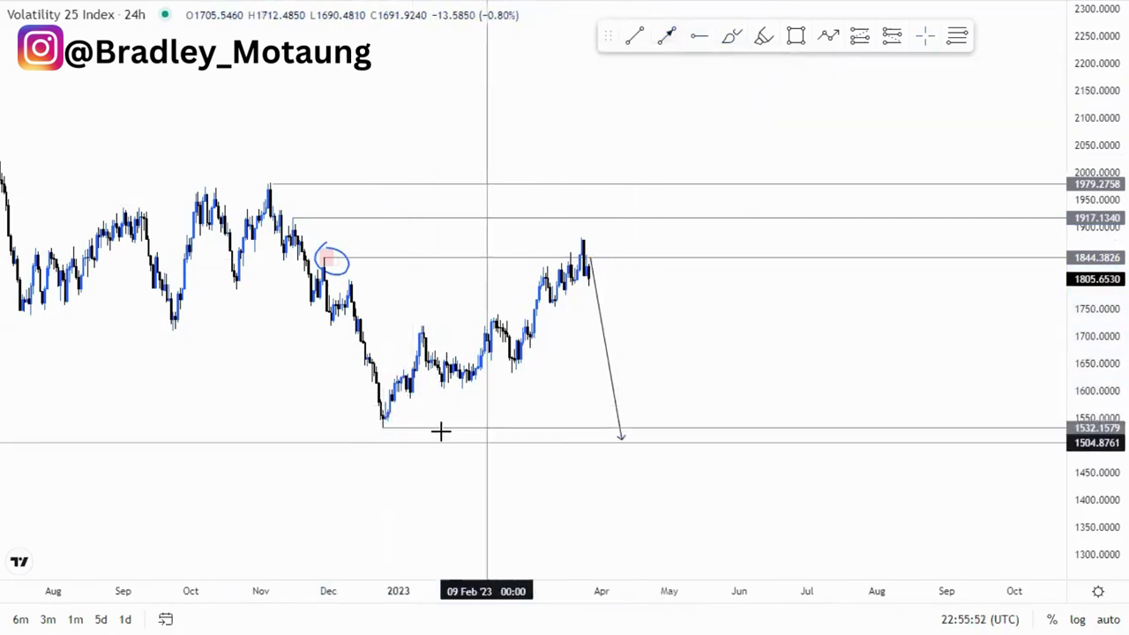
Delete the bearish arrow and the brush circle around the early December high
left_click(609, 361)
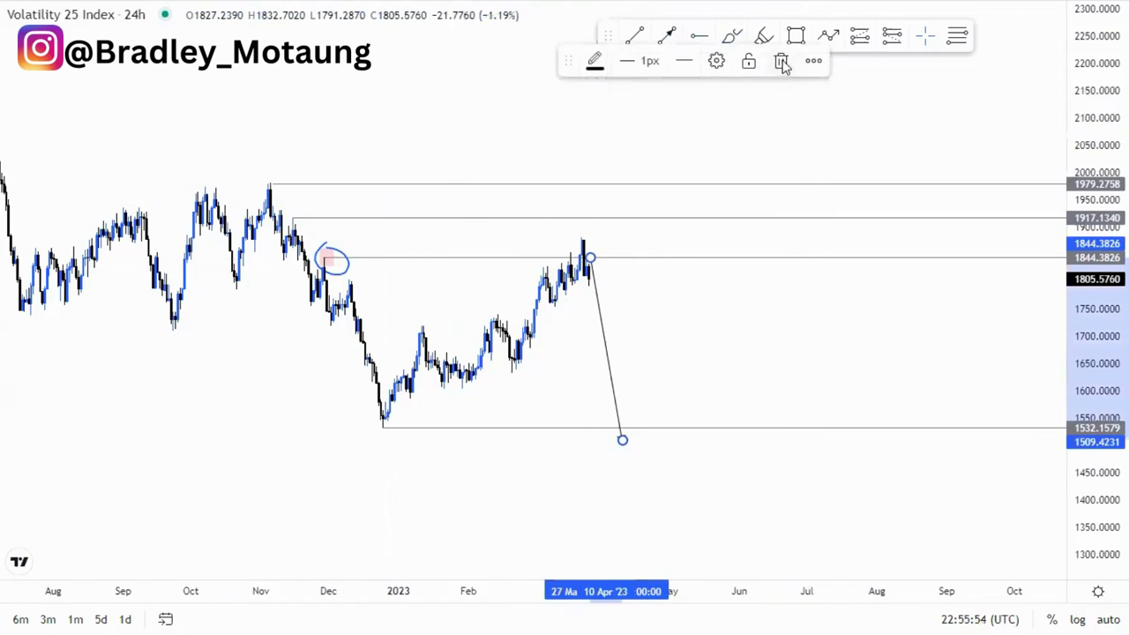
left_click(780, 61)
left_click(344, 251)
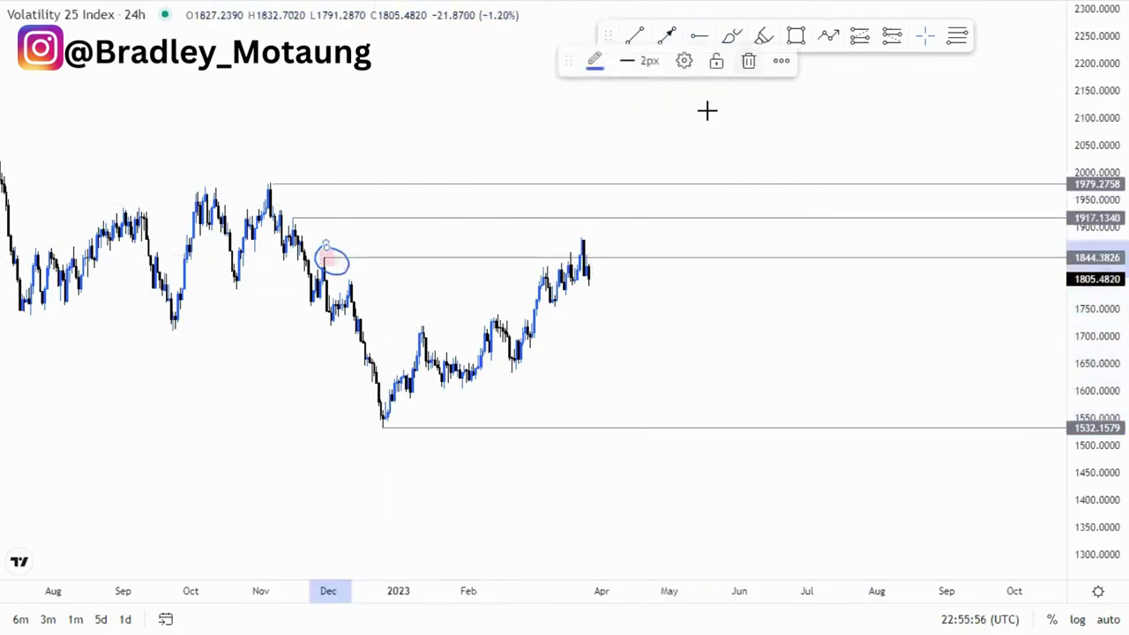
left_click(748, 60)
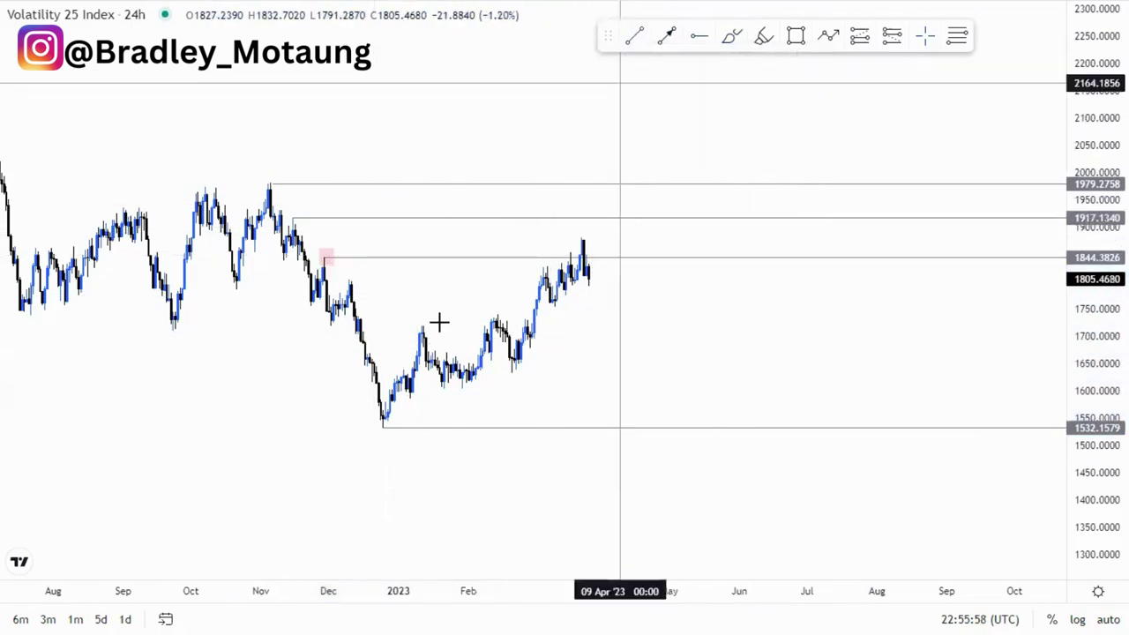
Draw a rising channel: upper trend line from about 1670 (19 Dec) to 1891 (27 Mar), lower one from about 1534 (27 Dec) along the lows
left_click(363, 353)
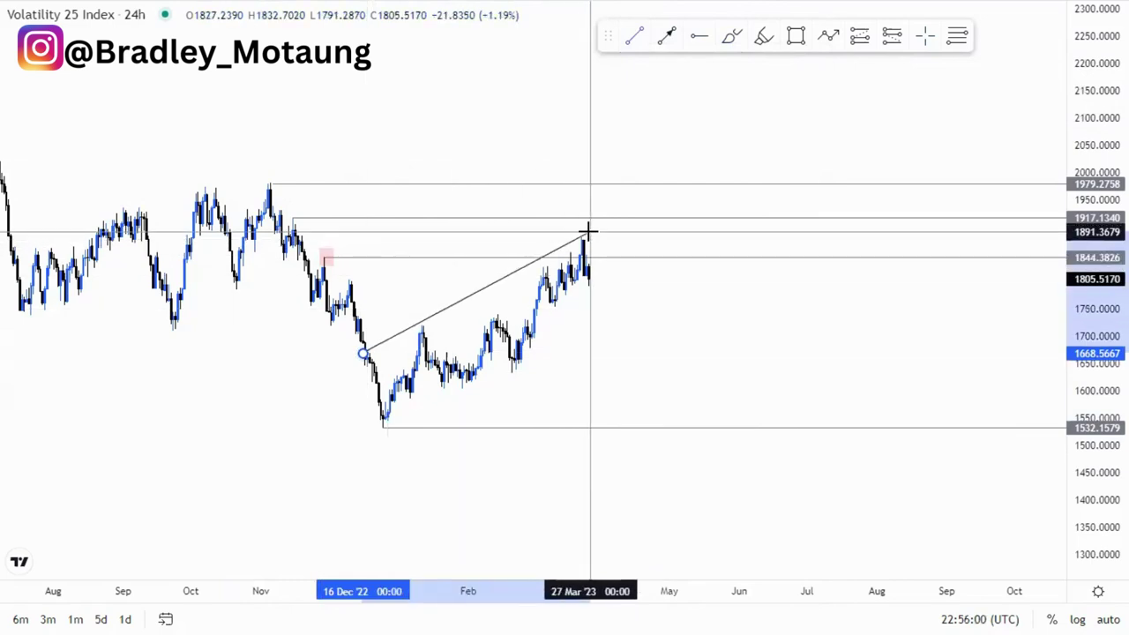
left_click_drag(364, 353, 371, 354)
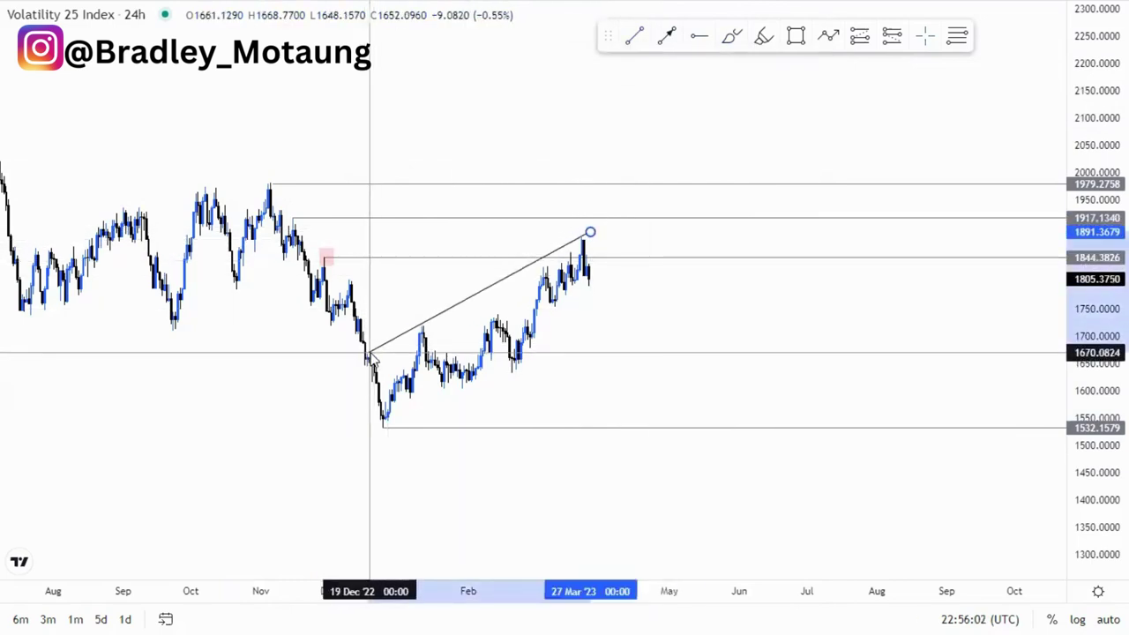
left_click(635, 377)
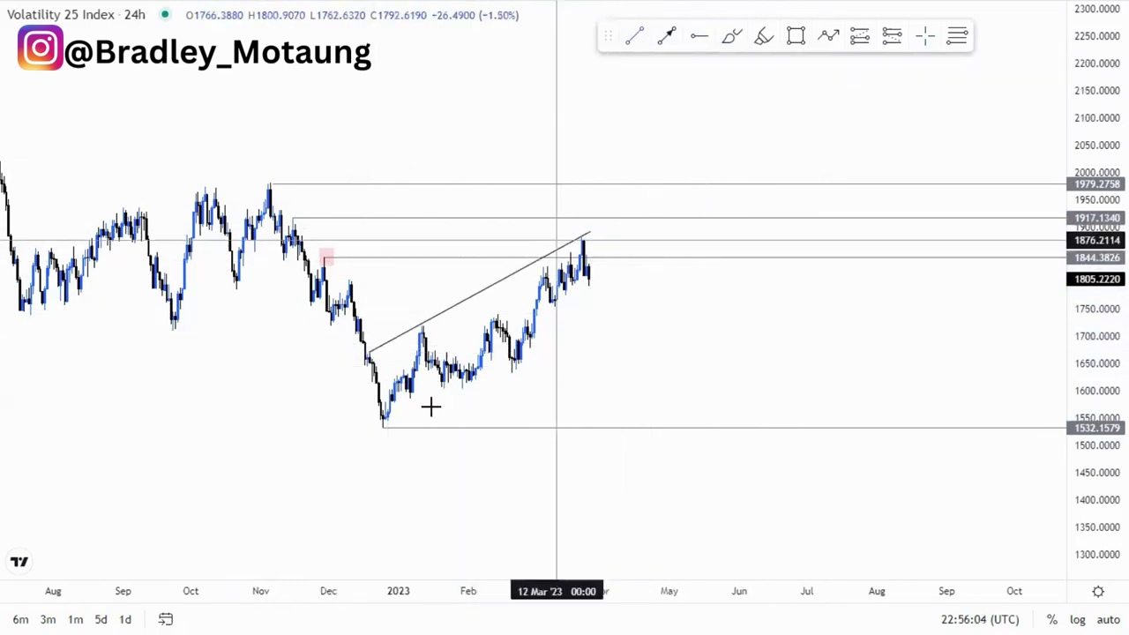
left_click(387, 425)
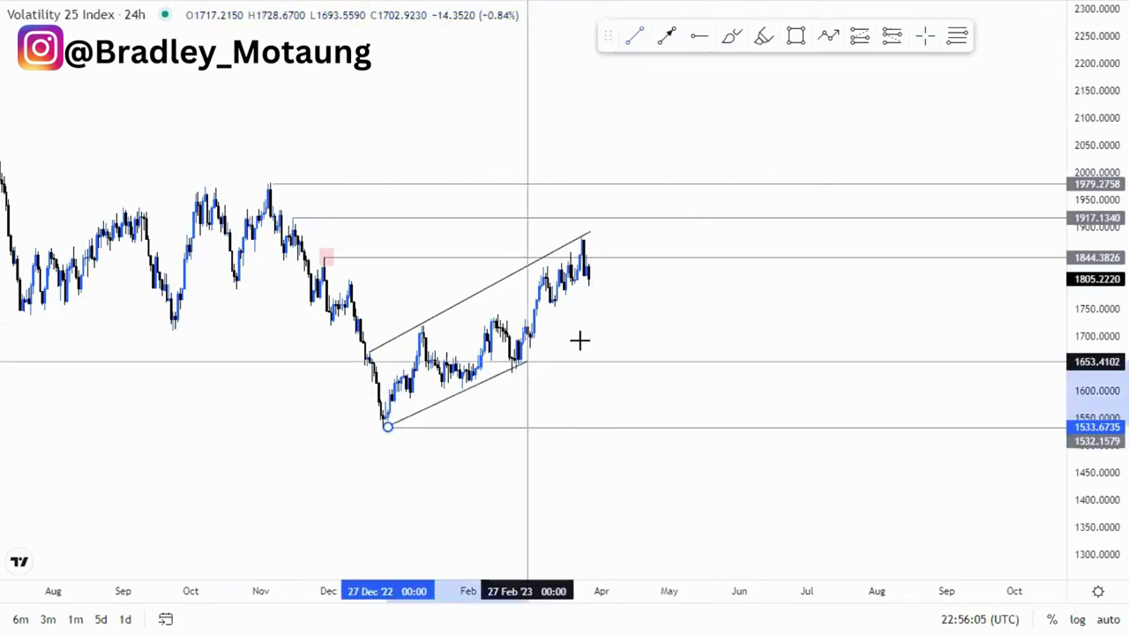
left_click(621, 323)
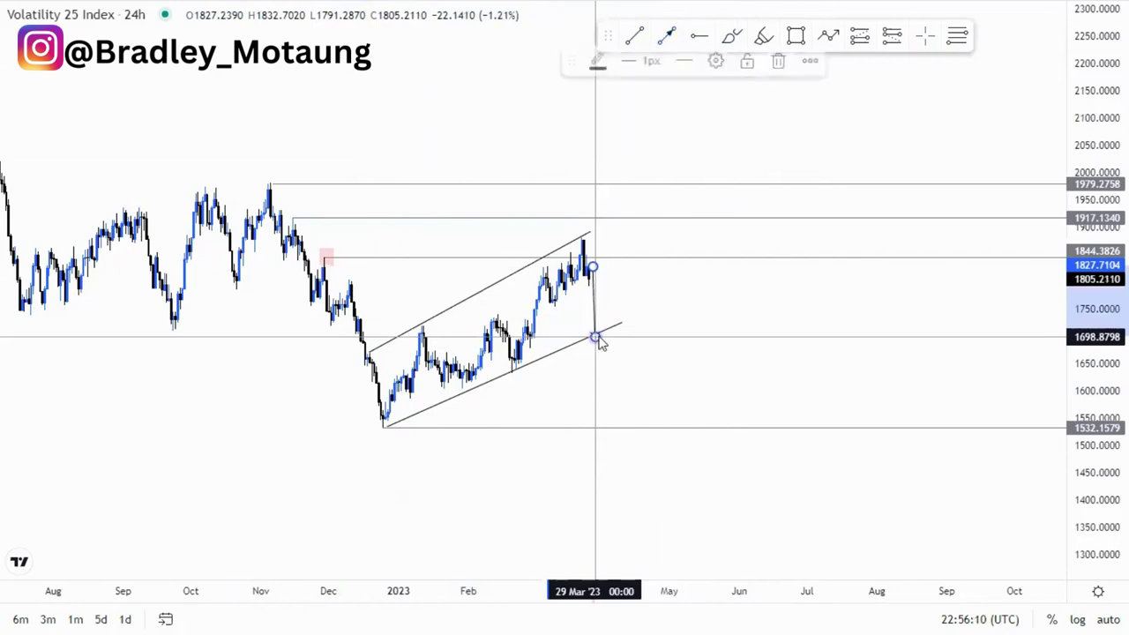
Draw a projection arrow from about 1828 through the channel's lower line to the 1532.16 level, and delete it
left_click(615, 430)
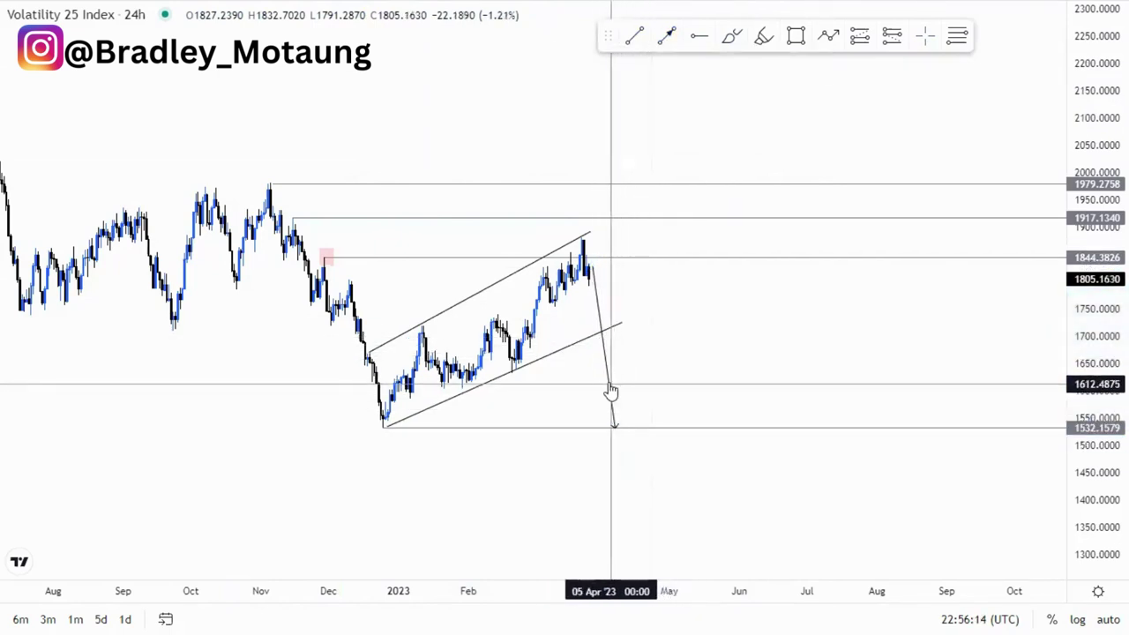
left_click(611, 392)
left_click(781, 64)
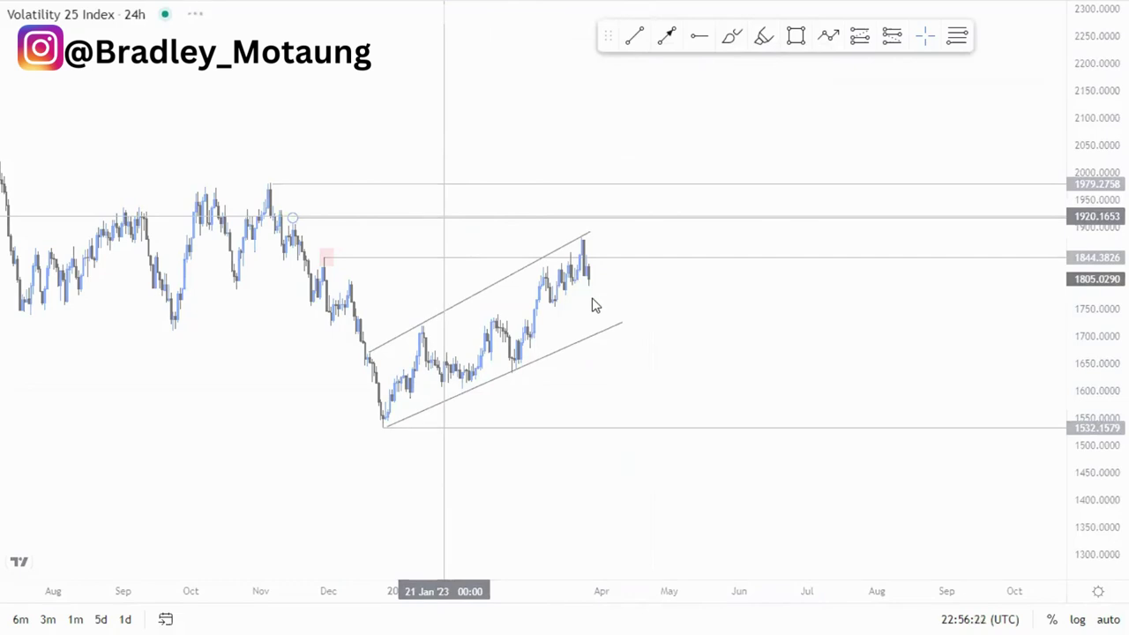
Switch the chart to the 4-hour timeframe
left_click_drag(1098, 522, 1057, 358)
scroll(899, 414, "down", 2)
left_click_drag(614, 328, 873, 300)
scroll(829, 353, "up", 2)
left_click_drag(1071, 355, 1058, 242)
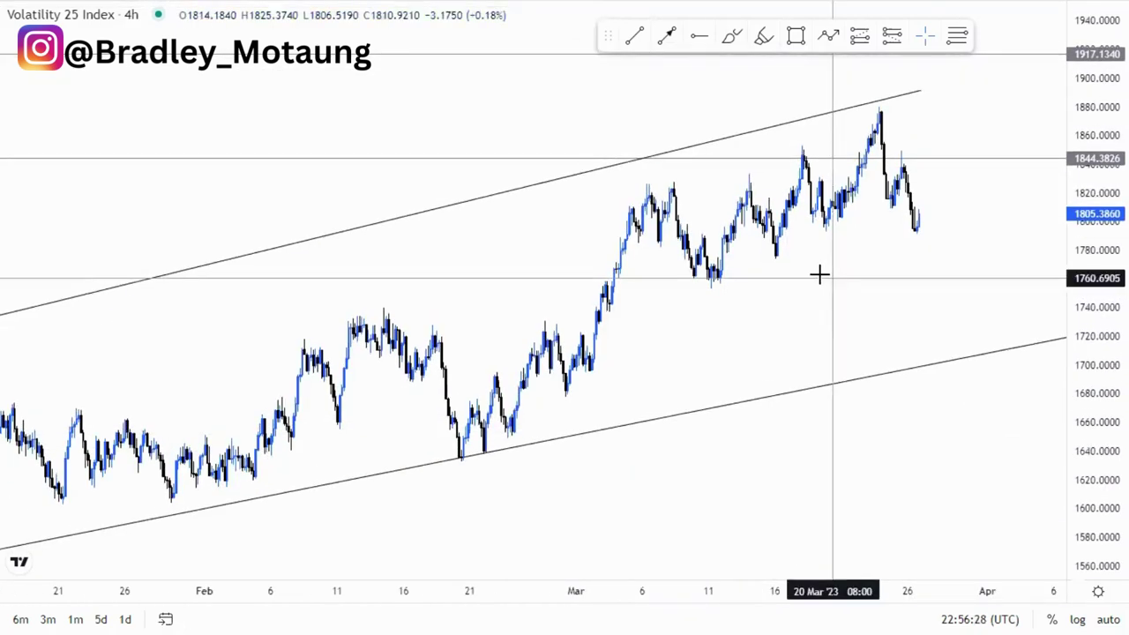
scroll(864, 365, "down", 4)
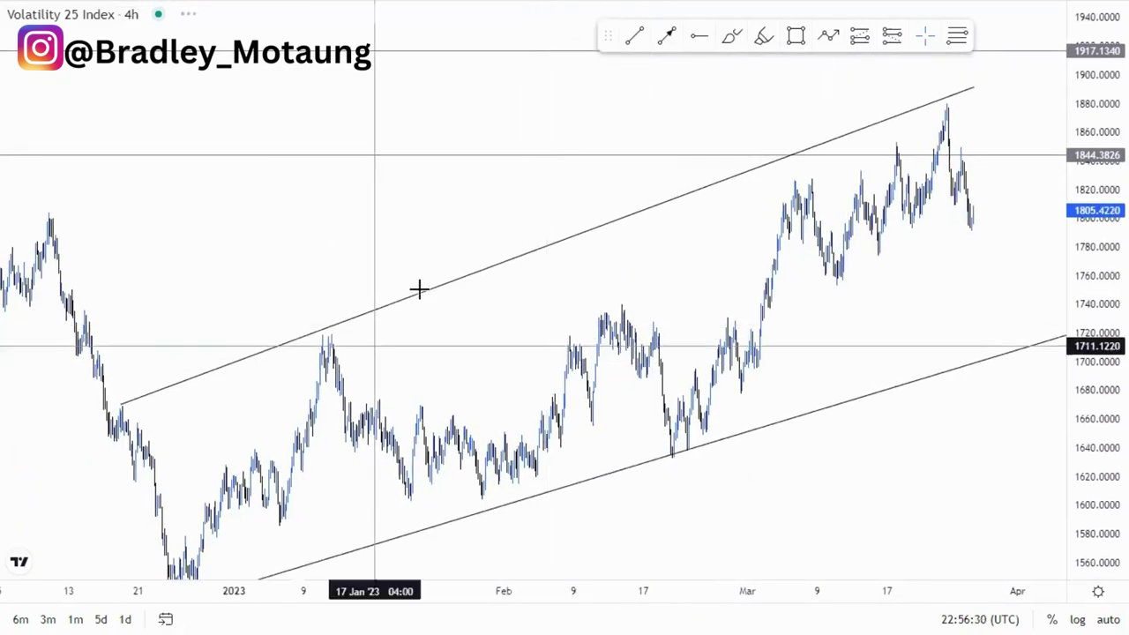
Adjust both ends of the channel's upper trend line so it touches the mid-January and late March highs
left_click(974, 89)
left_click_drag(974, 88, 982, 92)
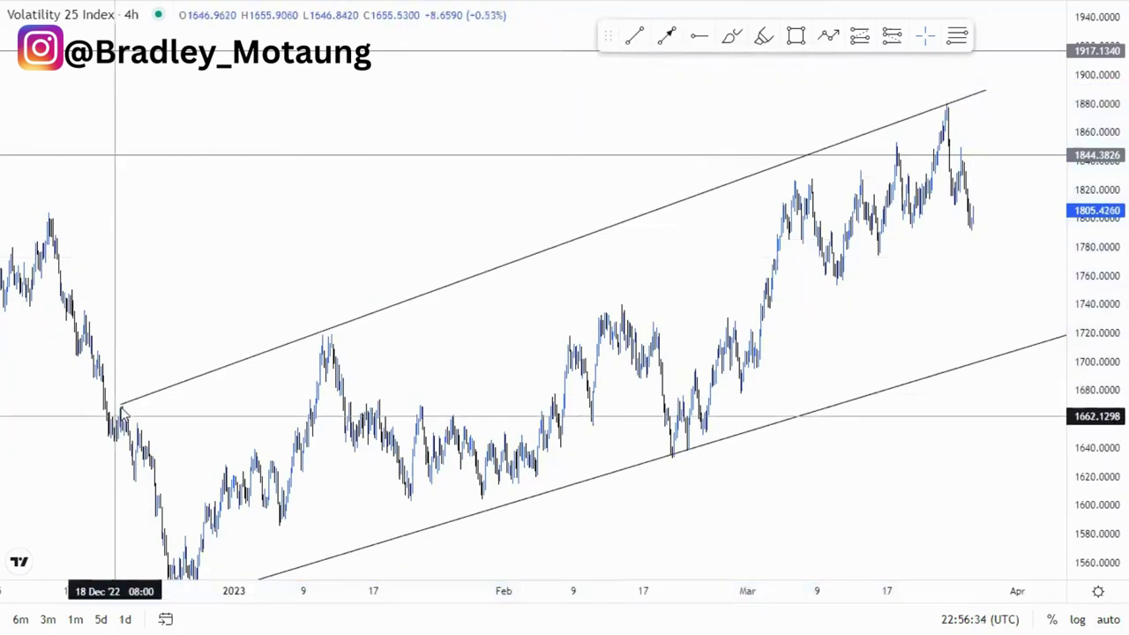
left_click(523, 342)
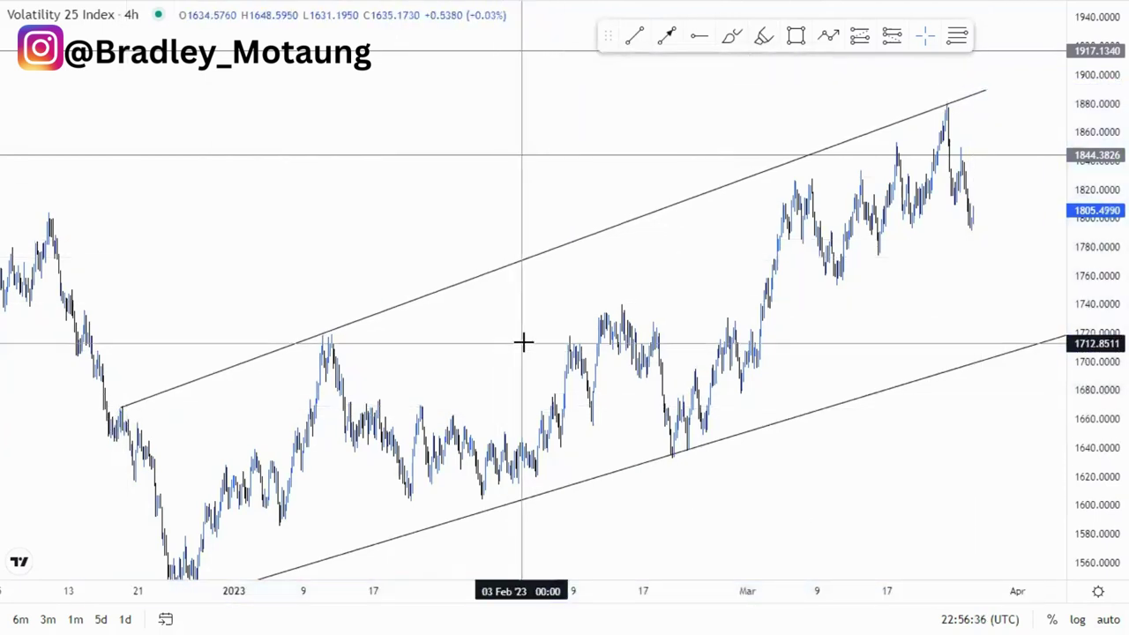
Draw an inner upper trend line from about 1825 at the 8 March high to about 1879 at the 24 March peak
scroll(534, 353, "up", 4)
left_click_drag(812, 311, 605, 350)
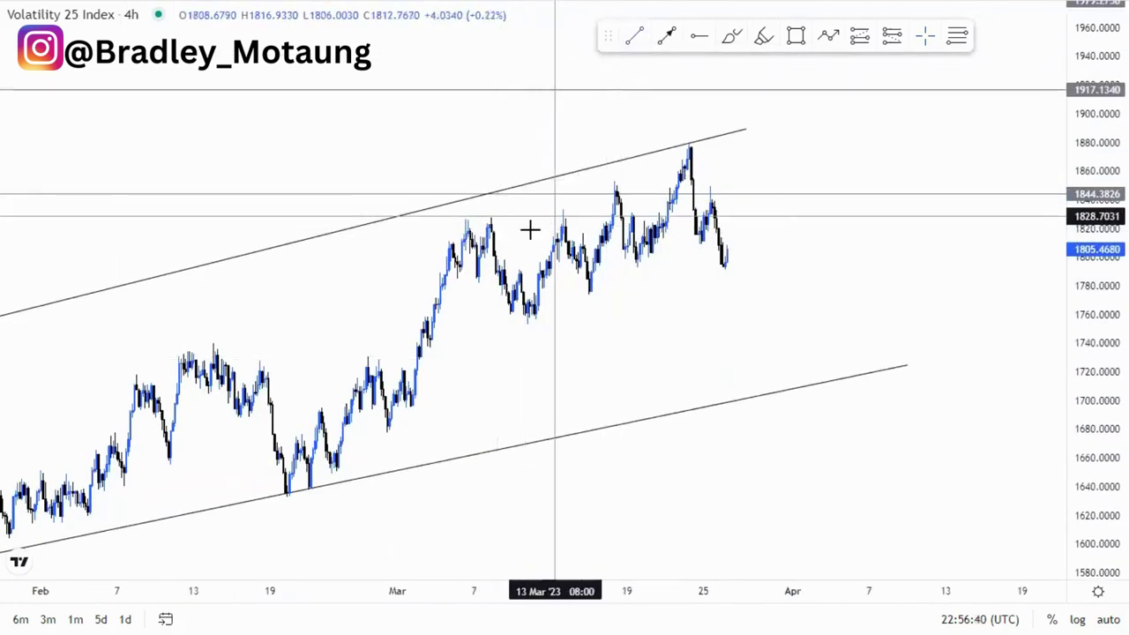
left_click(495, 224)
left_click(690, 142)
left_click(526, 222)
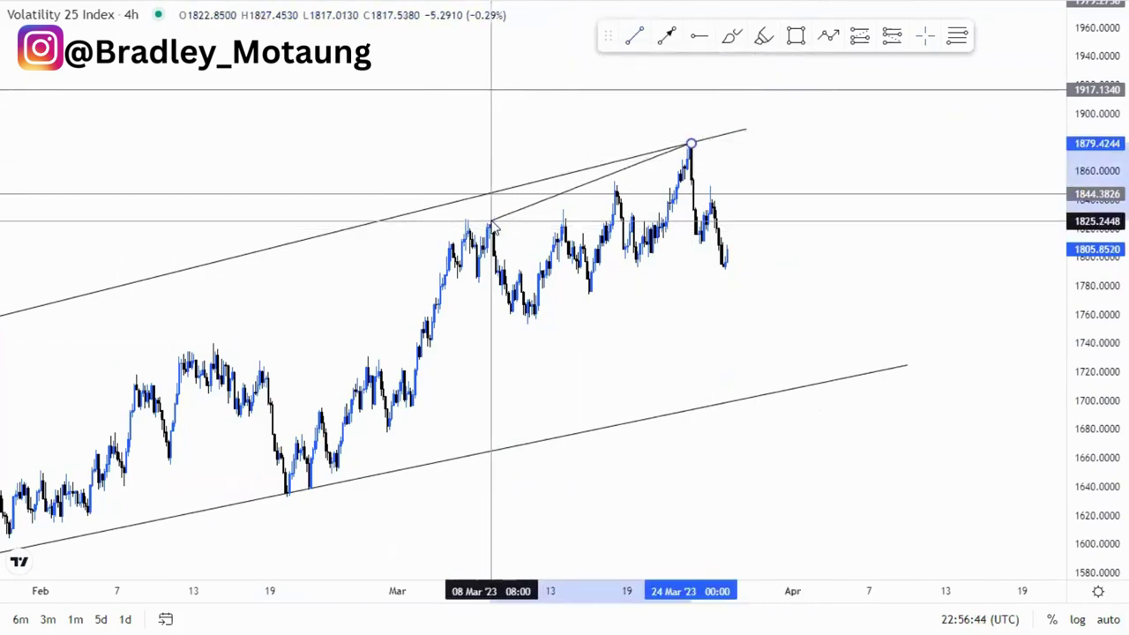
Draw the inner channel's lower trend line from the 11 March low along the rising lows, and place a horizontal ray at 1753.20
left_click(527, 327)
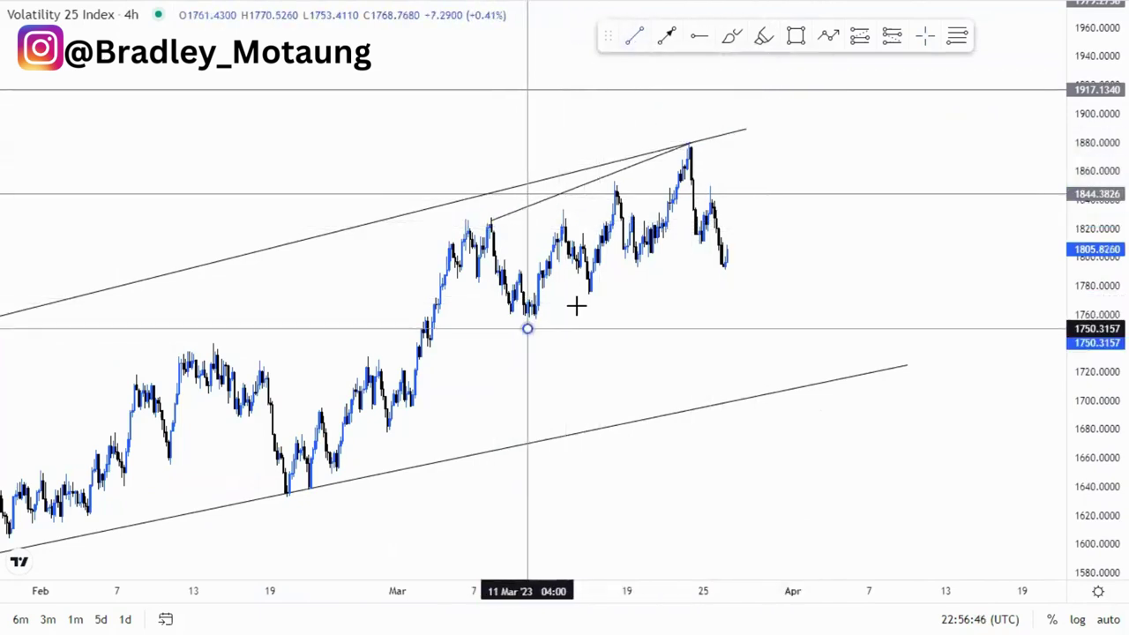
left_click(701, 237)
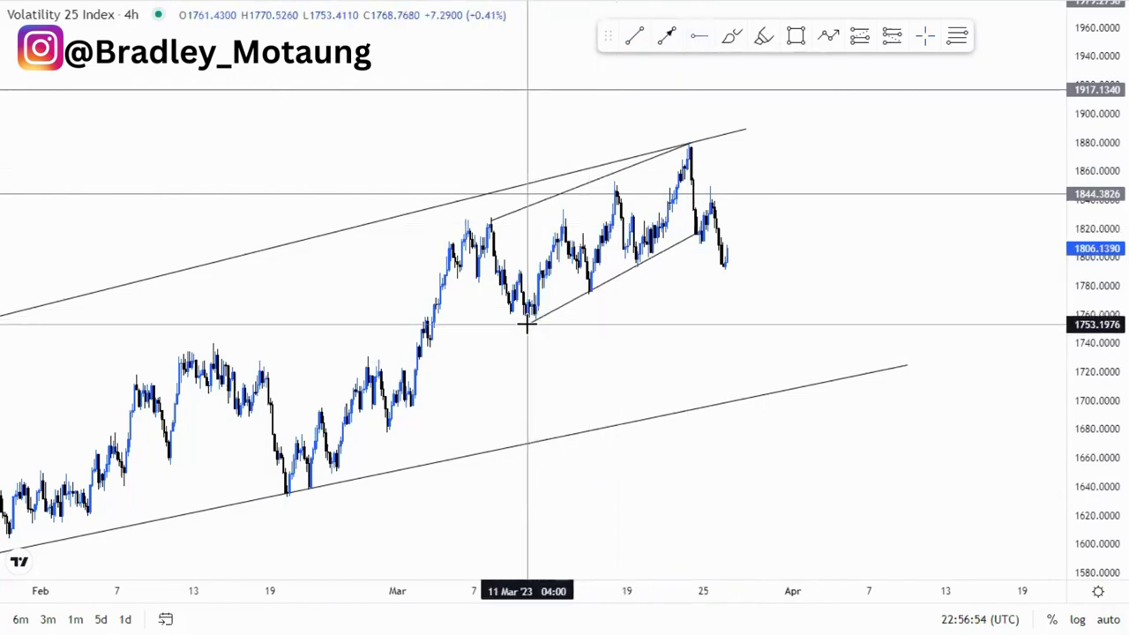
left_click(526, 323)
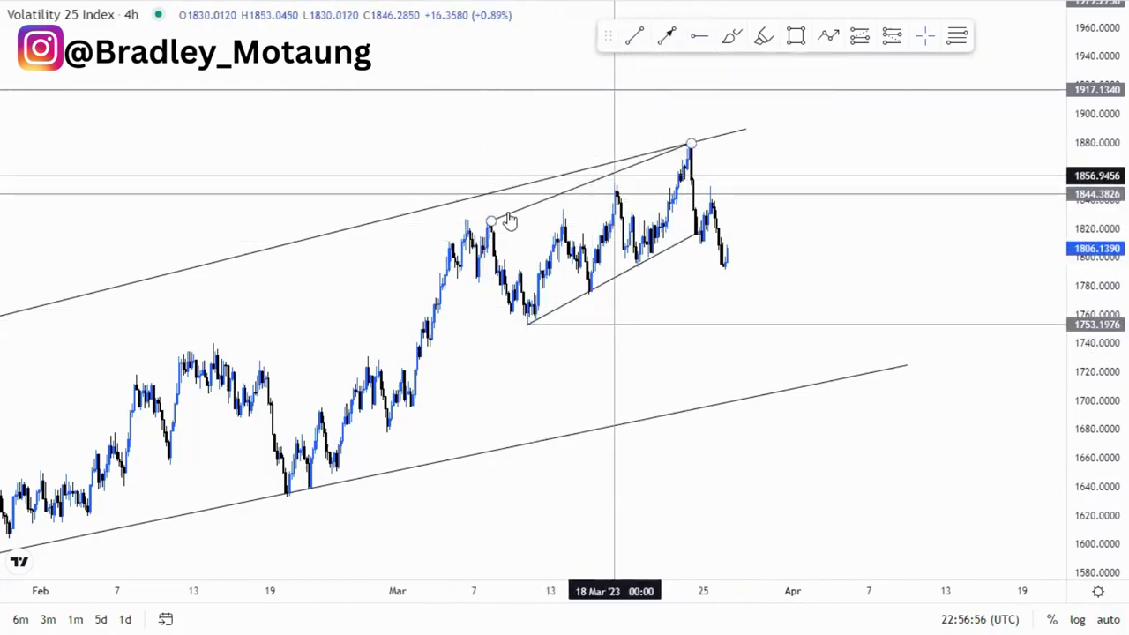
Lower the 8 March end of the inner upper trend line to fit the highs, and extend the inner lower line past 25 March
left_click_drag(492, 220, 495, 240)
left_click(796, 159)
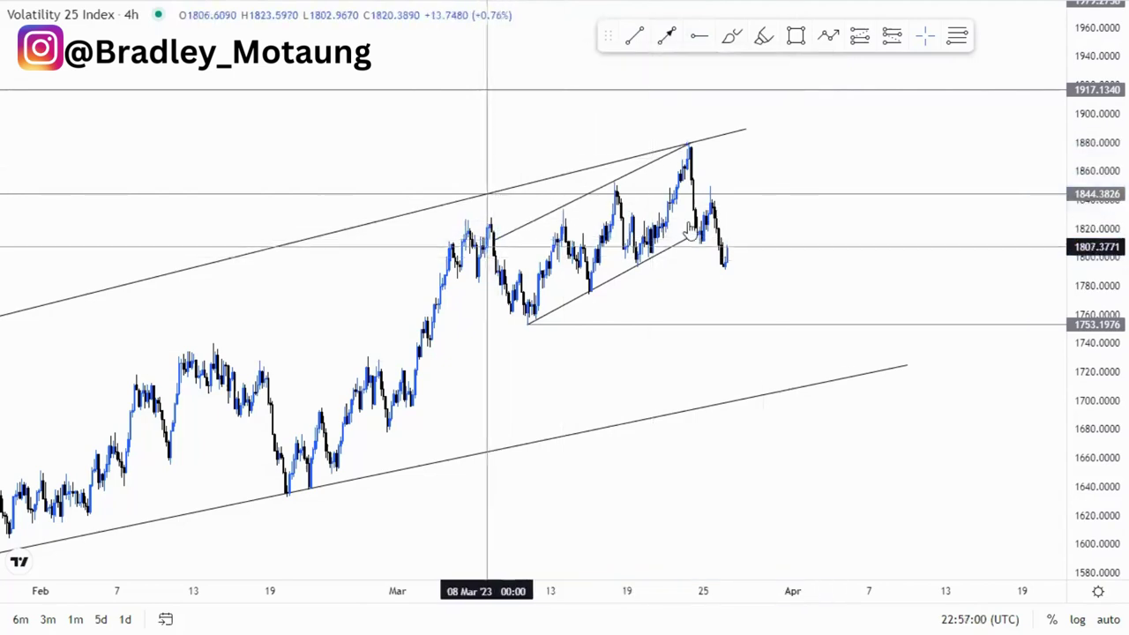
left_click_drag(513, 380, 440, 339)
left_click_drag(627, 193, 646, 183)
left_click(851, 222)
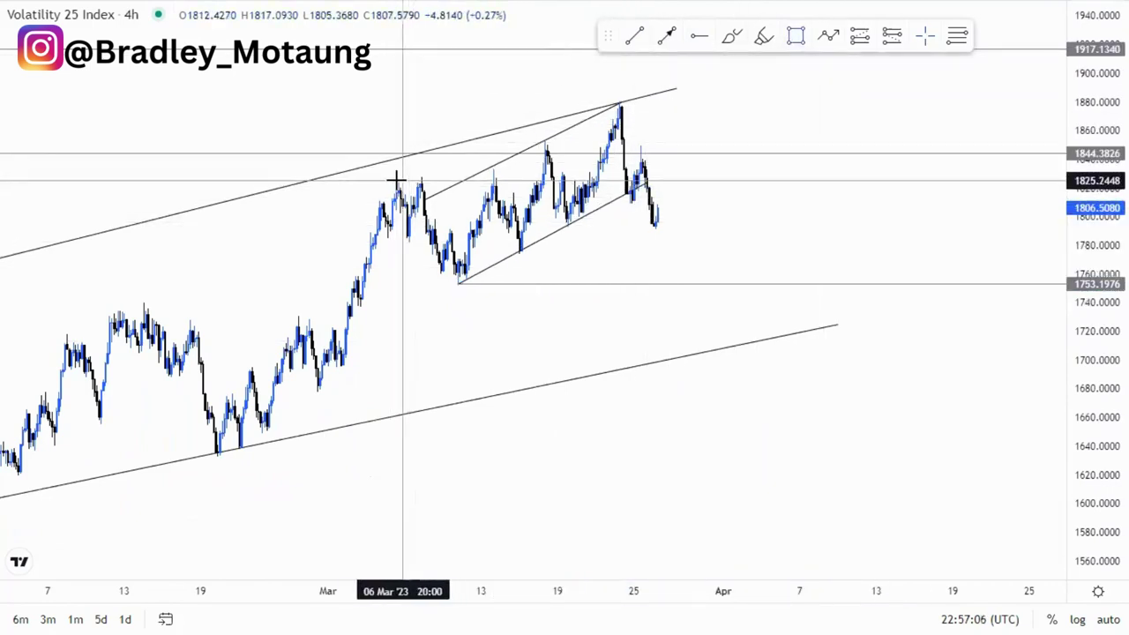
Draw a thin rectangular zone from about 1822 to 1827, starting at the 6 March high and ending around 29 March
left_click_drag(397, 180, 672, 186)
left_click(509, 196)
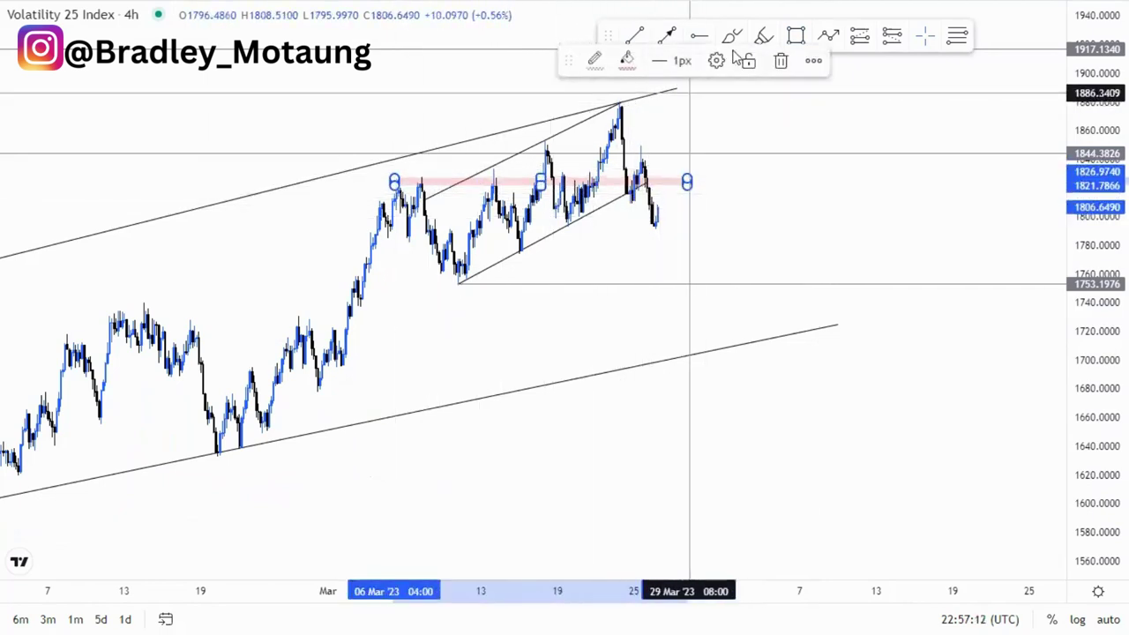
Draw a projection arrow from about 1800 at the latest candles up to about 1825 inside the red zone
left_click(637, 215)
left_click_drag(657, 222, 667, 206)
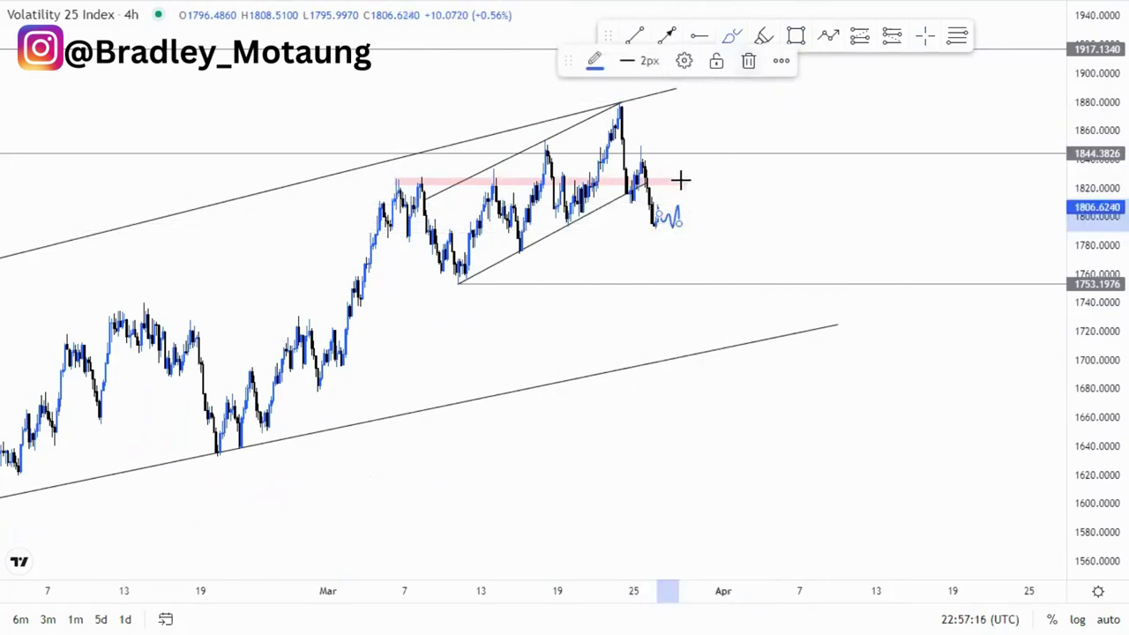
left_click_drag(656, 218, 668, 181)
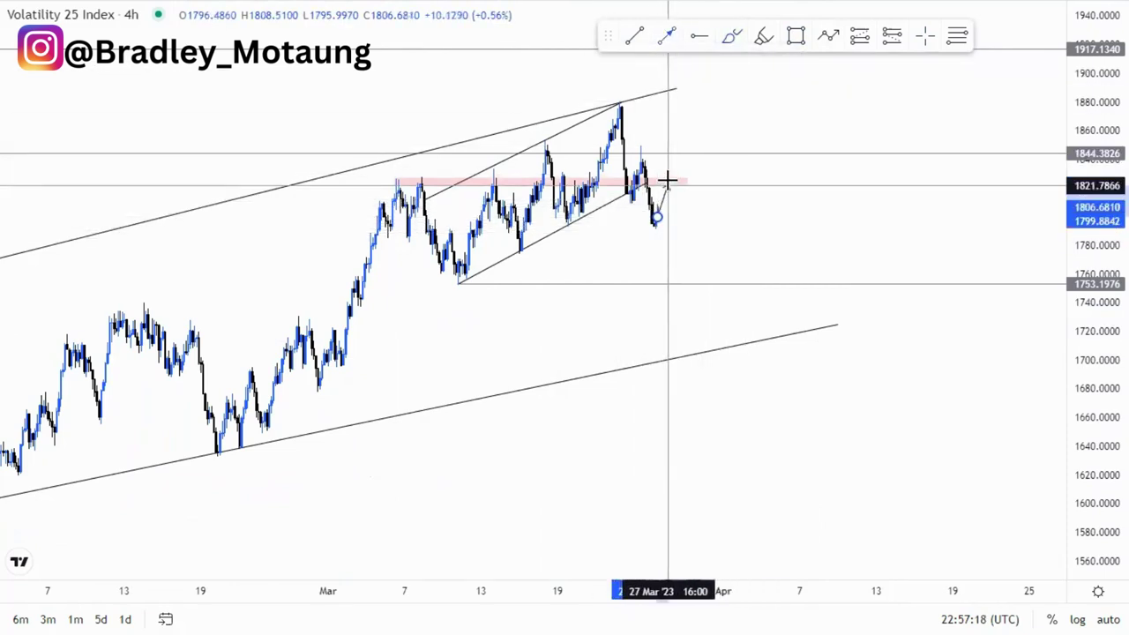
key("Escape")
left_click(658, 219)
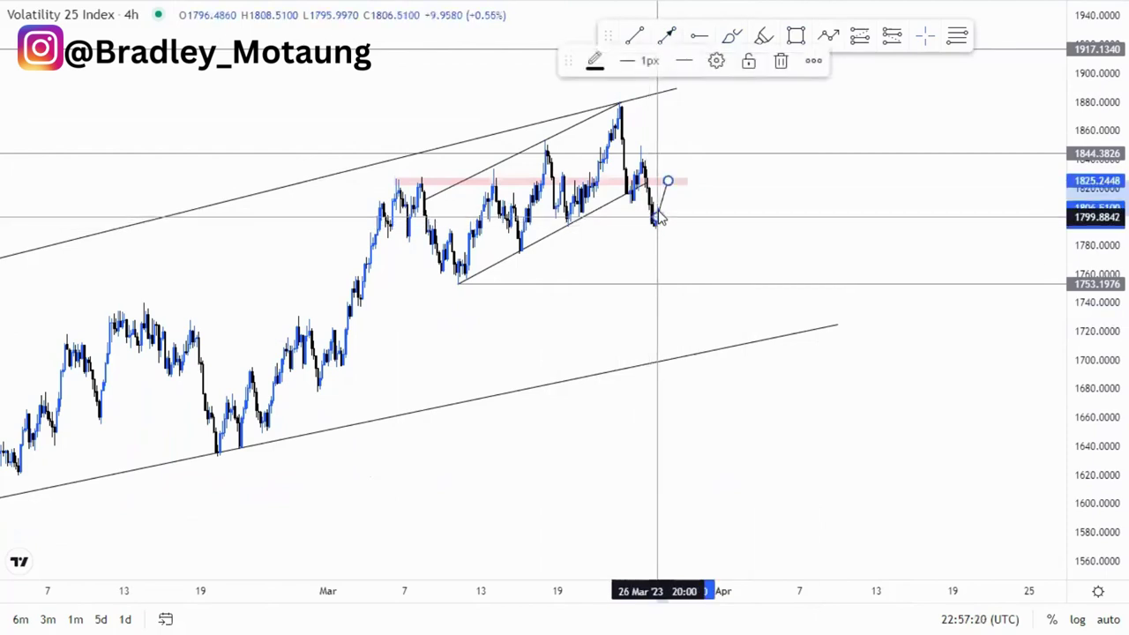
left_click(714, 216)
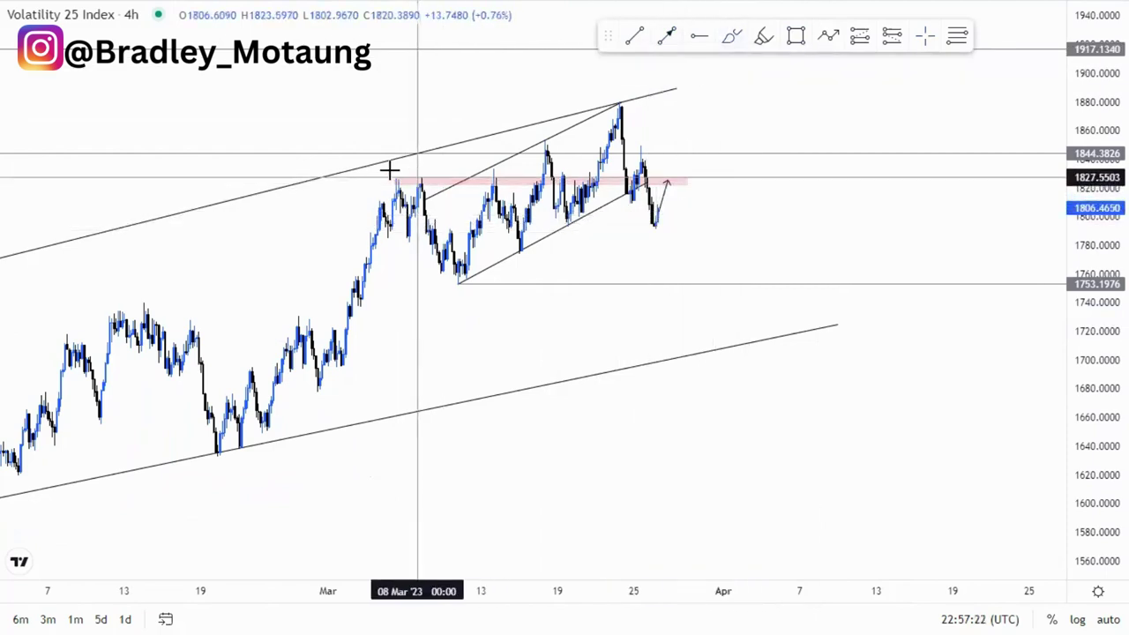
Circle the price reactions at the red zone near 7, 14 and 19 March with freehand brush strokes
left_click_drag(389, 169, 393, 173)
left_click_drag(494, 168, 506, 169)
left_click_drag(573, 175, 585, 175)
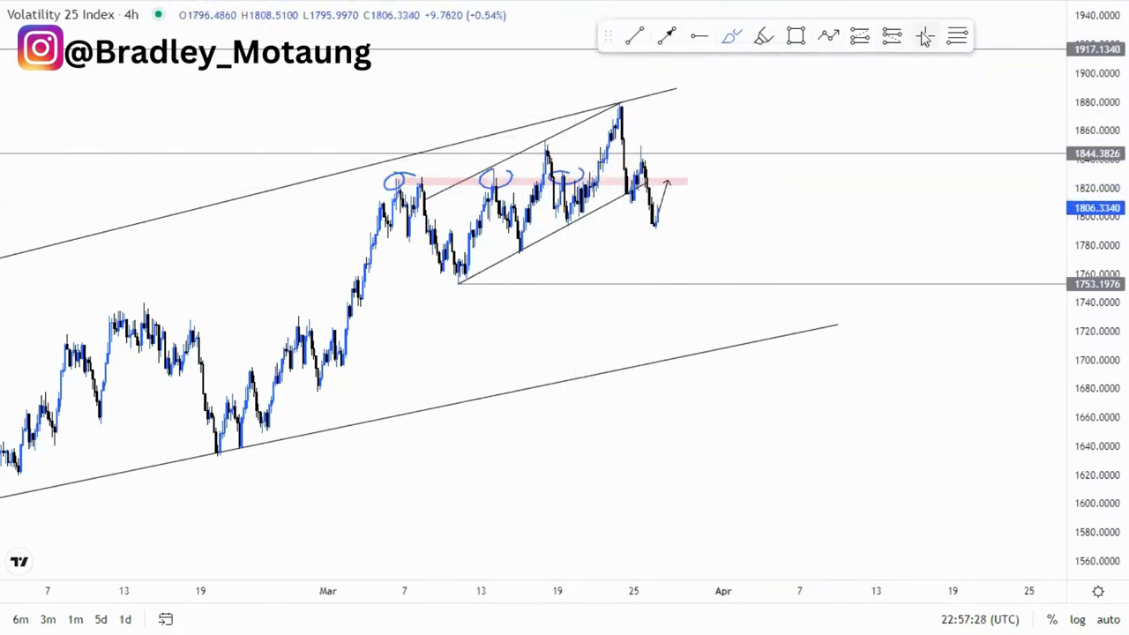
Draw a bearish projection arrow from about 1822 in the red zone down to about 1709 near the outer channel's lower line
left_click(671, 185)
left_click(687, 347)
left_click(666, 36)
left_click(675, 236)
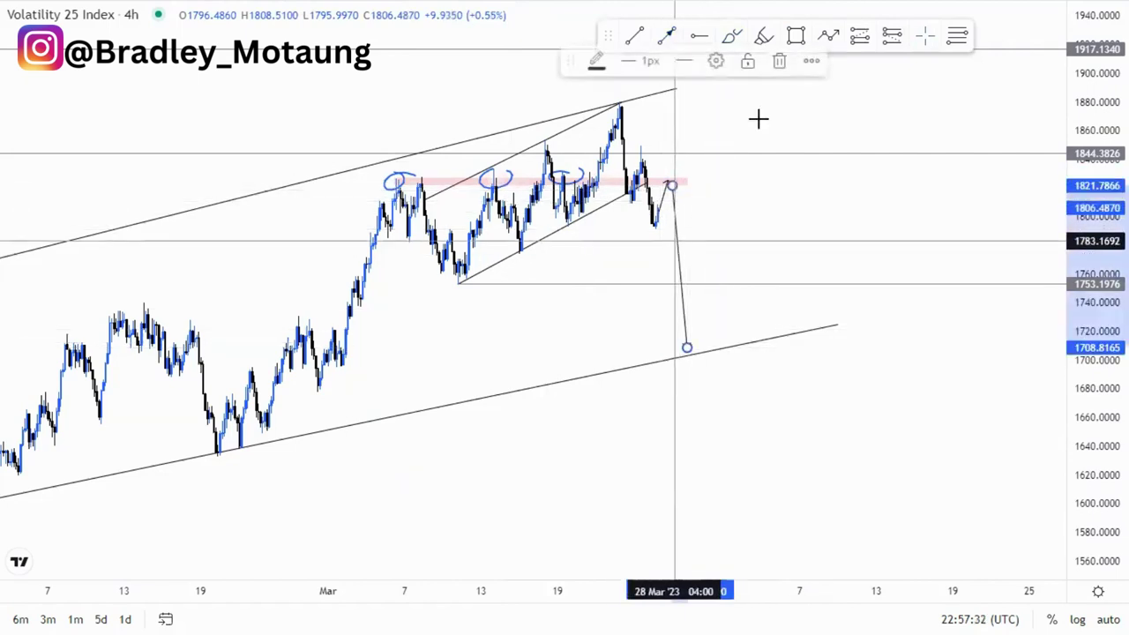
Delete the downward projection arrow and the three brush circles around the red zone
left_click(783, 60)
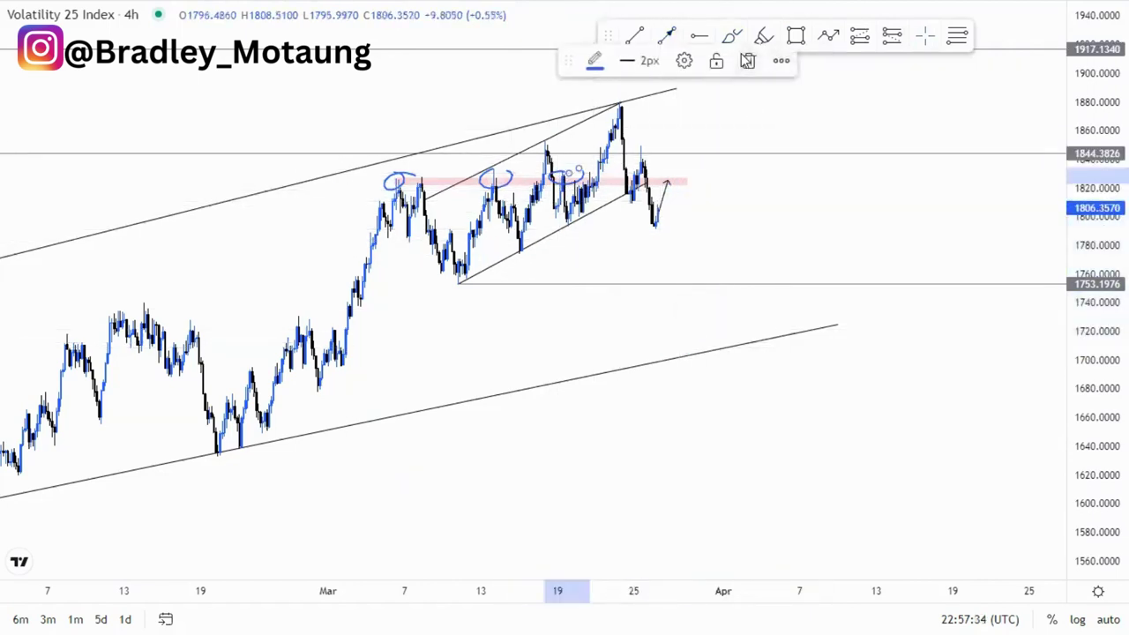
left_click(507, 169)
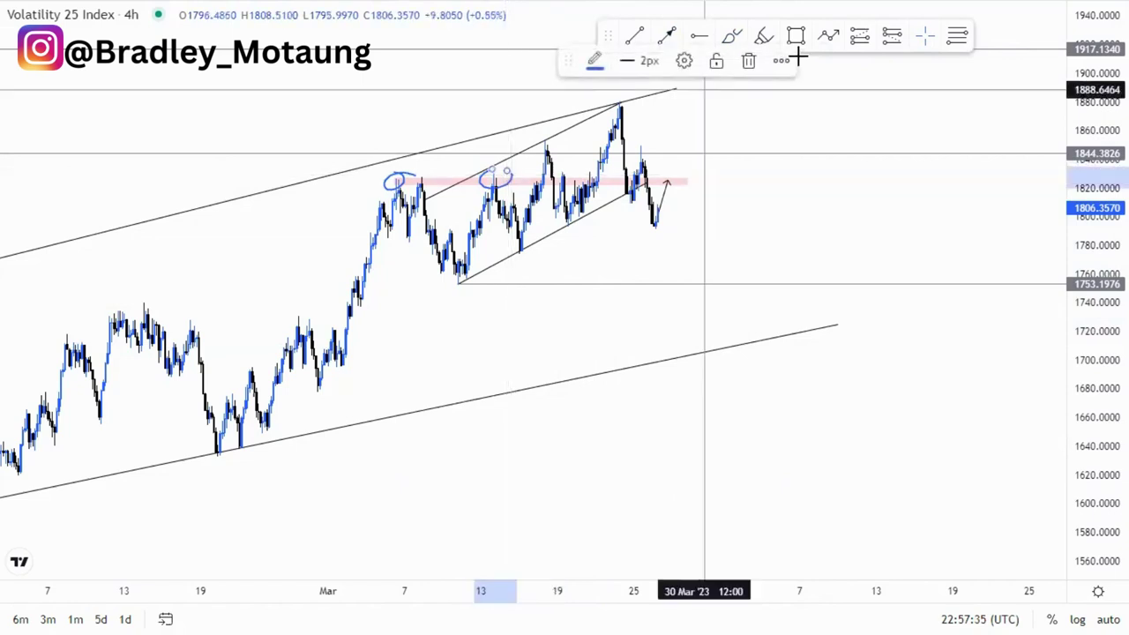
left_click(746, 60)
left_click(397, 180)
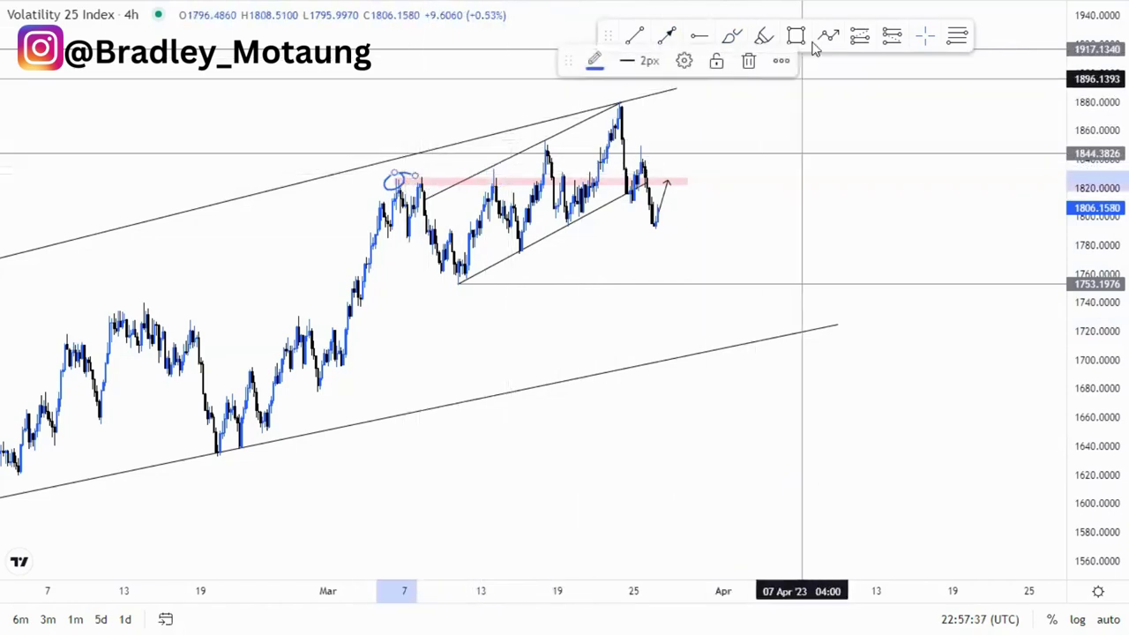
left_click(745, 62)
Switch the chart to the 1-hour timeframe and refit the red zone to about 1825–1828, starting at the 6 March high
type("2")
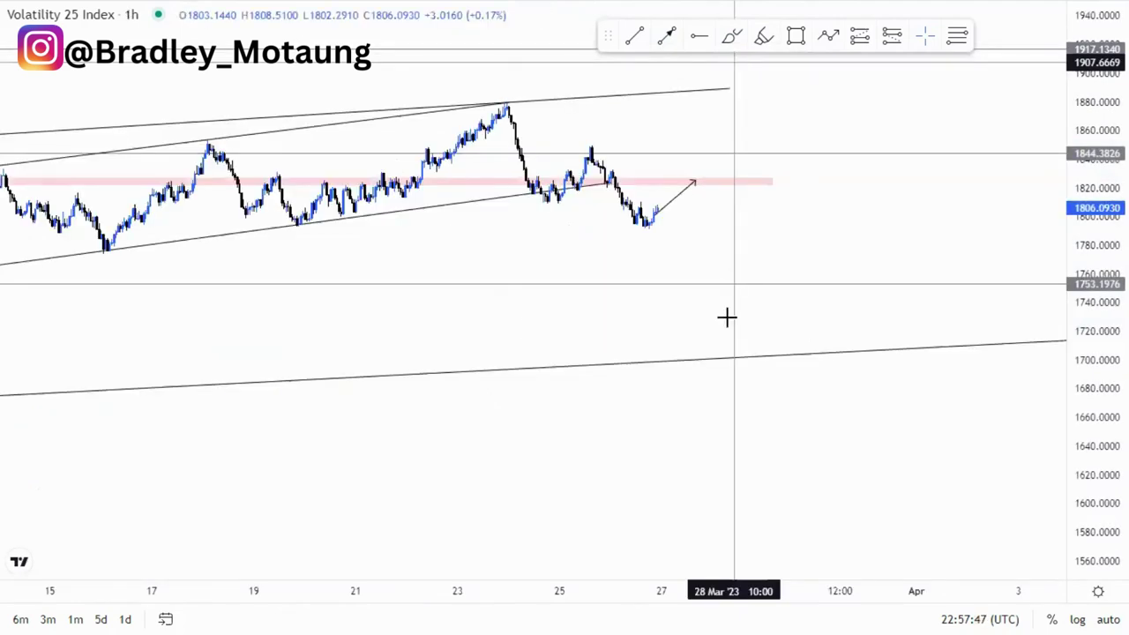
scroll(727, 316, "down", 8)
left_click_drag(1096, 440, 1089, 216)
left_click_drag(811, 213, 773, 368)
left_click(585, 232)
left_click_drag(585, 232, 587, 218)
left_click_drag(401, 218, 405, 223)
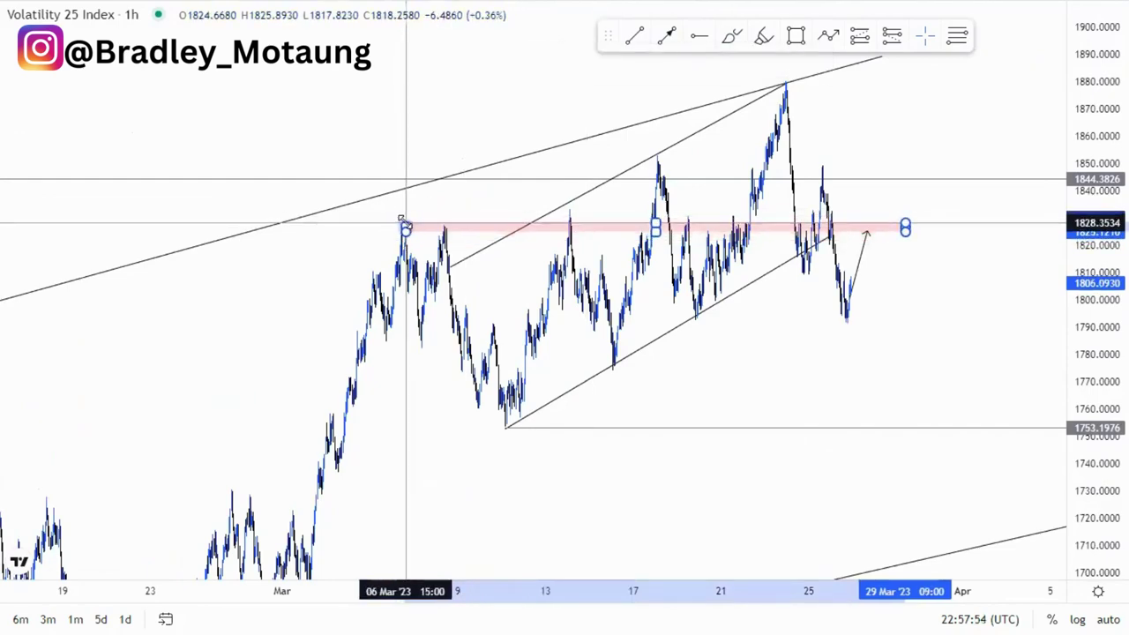
left_click(813, 365)
Draw a trend line from 1830.17 at the 21 March high to 1880.49 at the 23 March peak
scroll(811, 377, "up", 5)
mouse_move(546, 357)
left_mouse_down()
mouse_move(875, 401)
mouse_move(684, 399)
left_mouse_up()
scroll(874, 400, "up", 5)
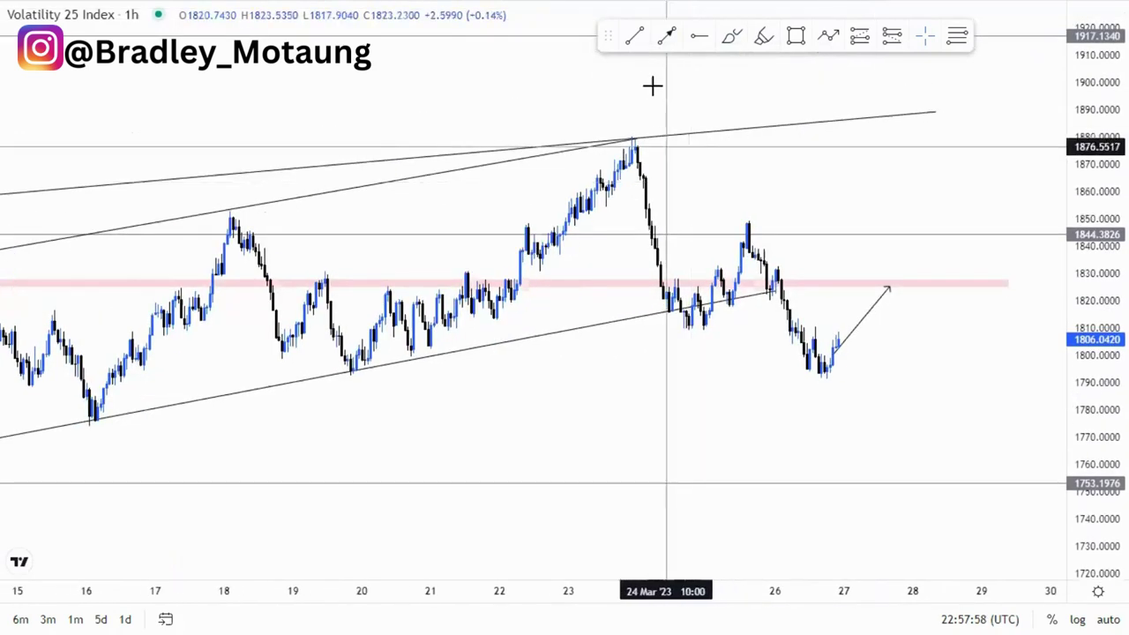
left_click(635, 36)
left_click(460, 273)
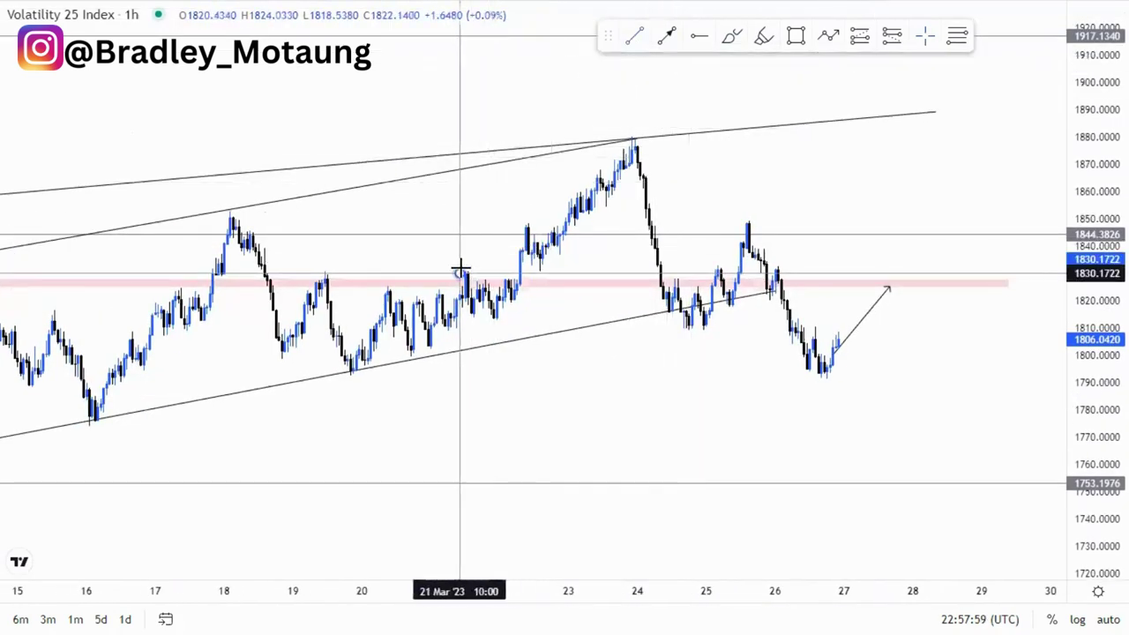
left_click(631, 136)
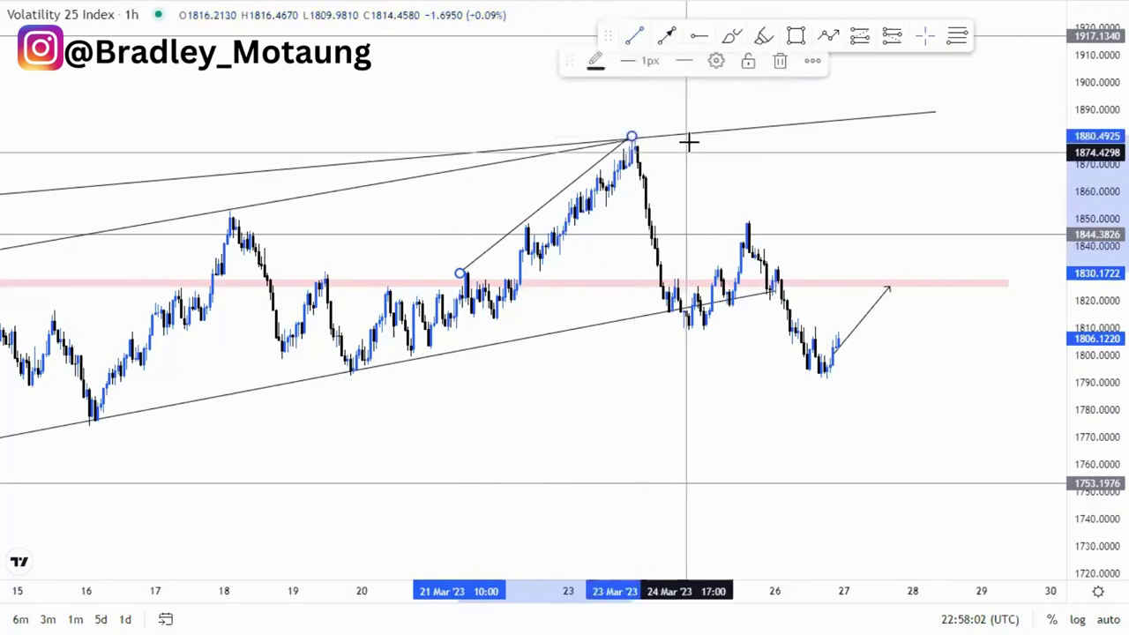
Draw the small channel's lower trend line from about 1812 at the 21 March low to 1869.88 at 24 March 03:00
left_click(632, 39)
left_click(496, 315)
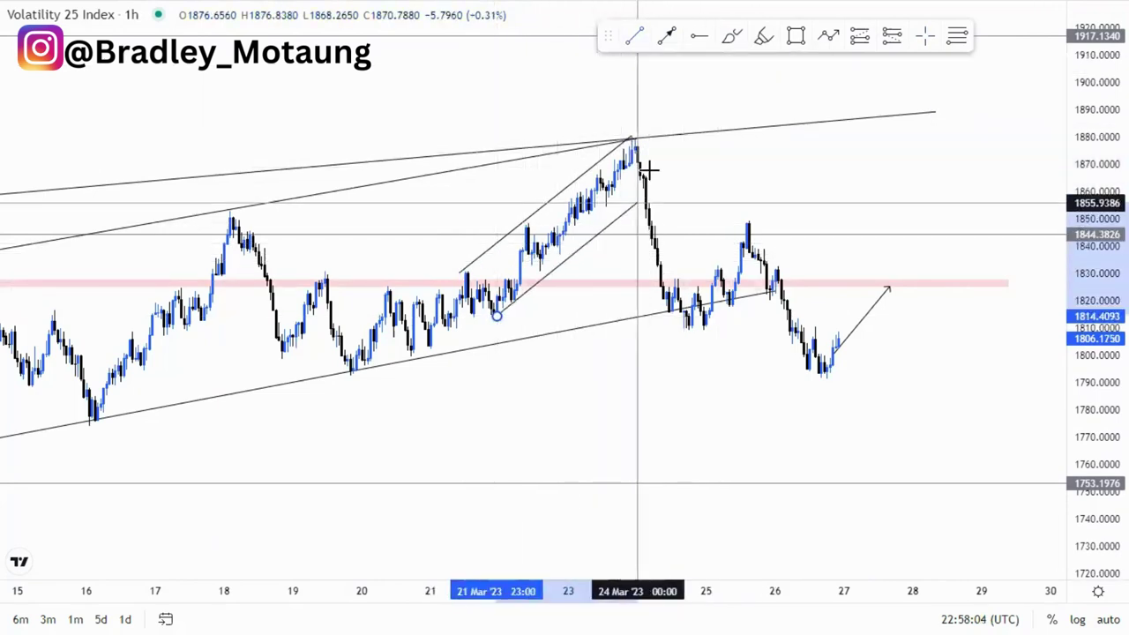
left_click(646, 165)
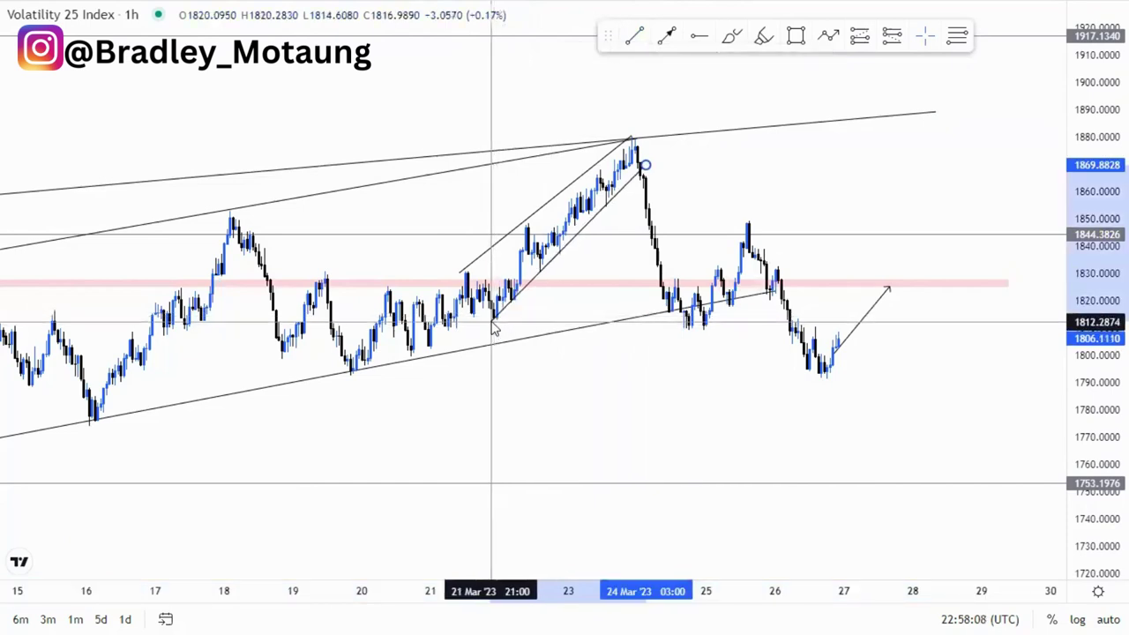
left_click_drag(494, 324, 493, 323)
left_click(579, 256)
Move the starting point of the small channel's upper line to about 1831 at the 21 March high
left_click(461, 272)
left_click_drag(461, 272, 464, 270)
left_click(690, 174)
Place a short position at the 24 March channel break with entry 1869.28, stop 1881.71 and target 1754.39
scroll(694, 222, "up", 3)
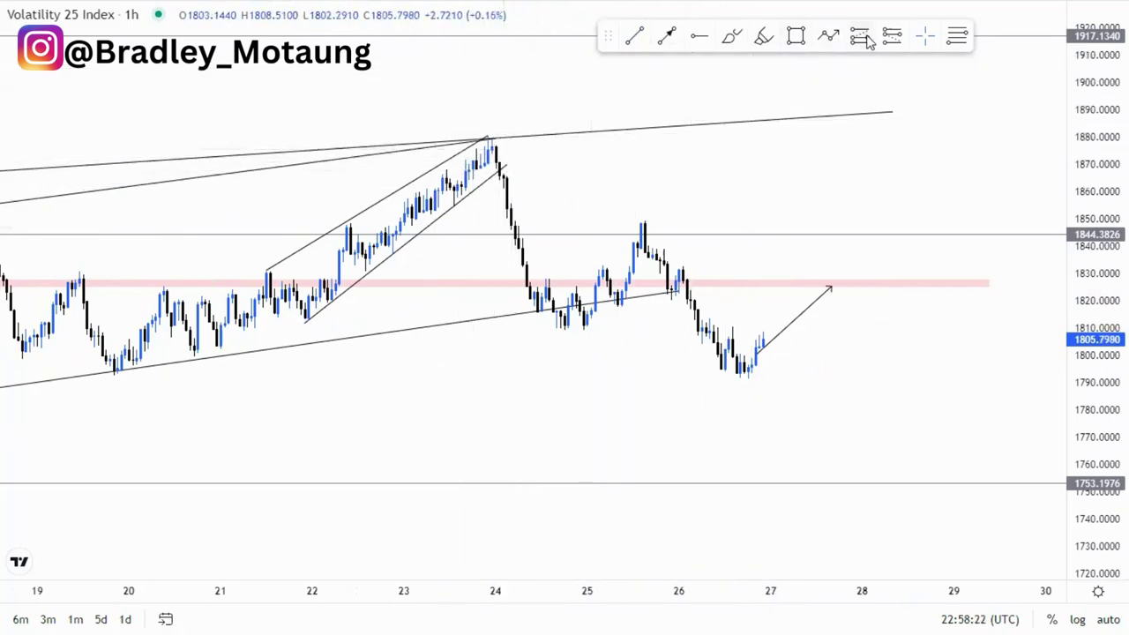
left_click(498, 166)
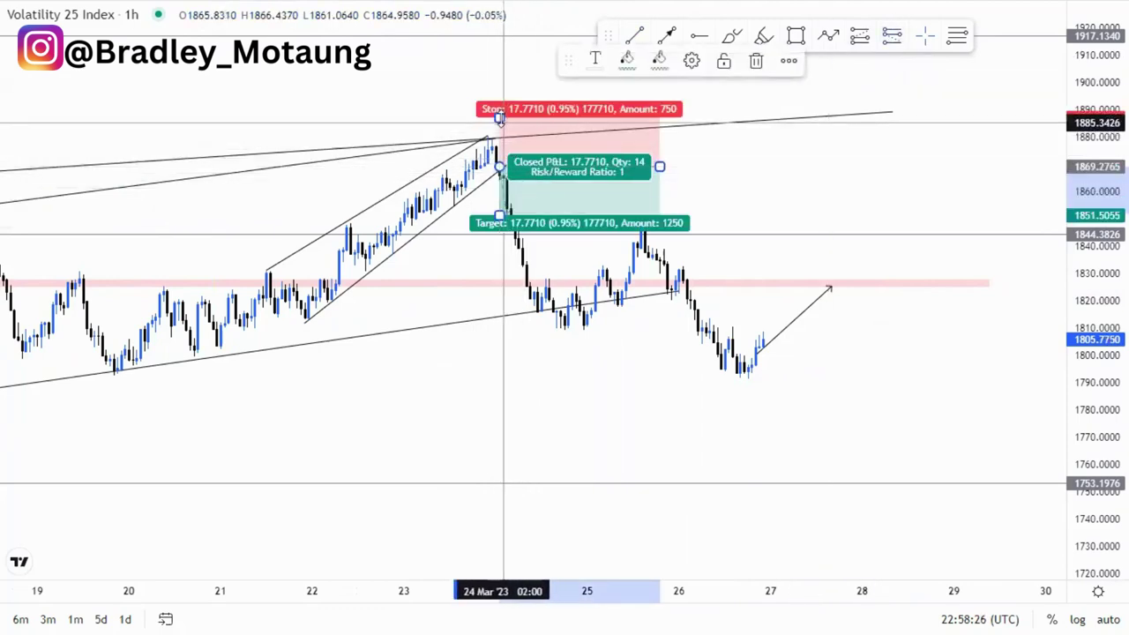
left_click_drag(499, 117, 499, 130)
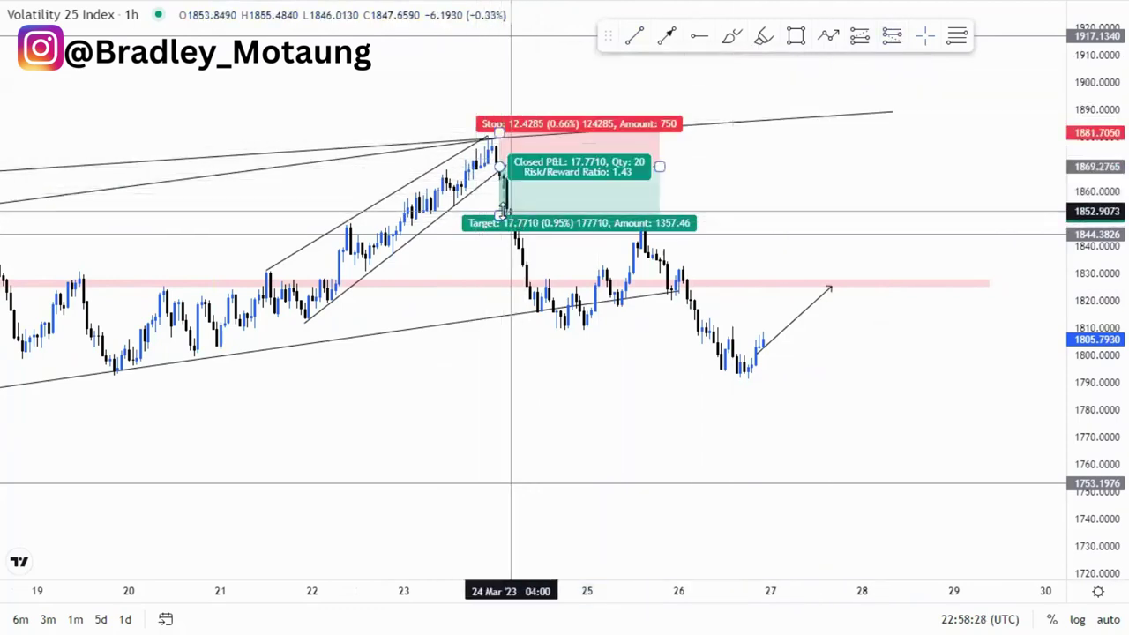
left_click_drag(498, 216, 486, 438)
Delete the short position at the 24 March channel break
scroll(521, 400, "down", 10)
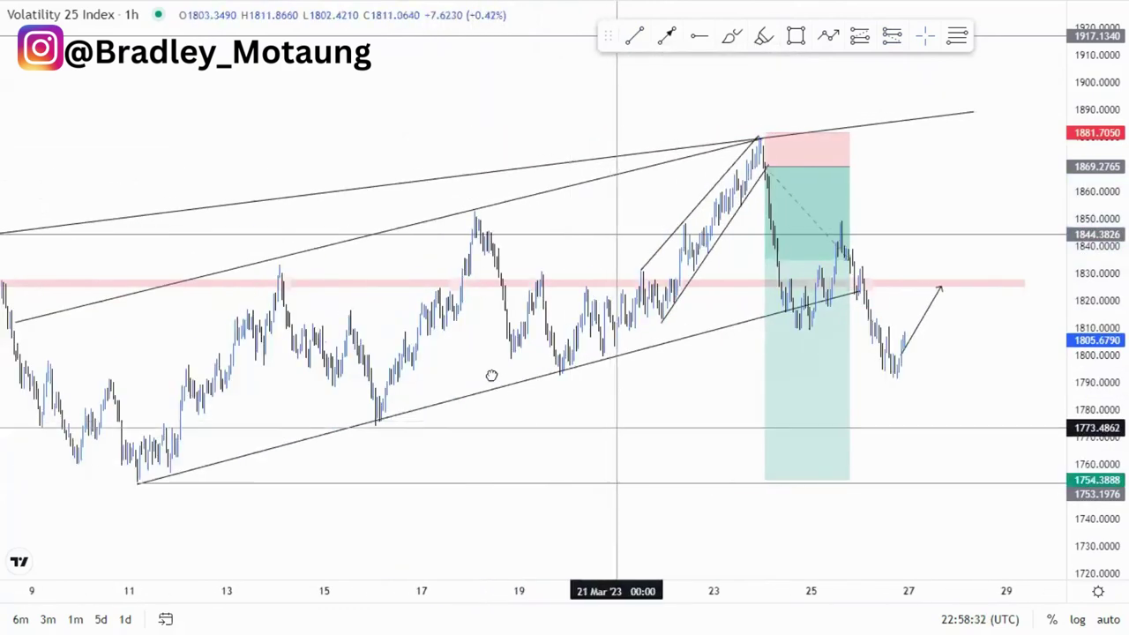
mouse_move(1079, 192)
left_mouse_down()
mouse_move(890, 456)
mouse_move(862, 463)
left_mouse_up()
left_click(932, 305)
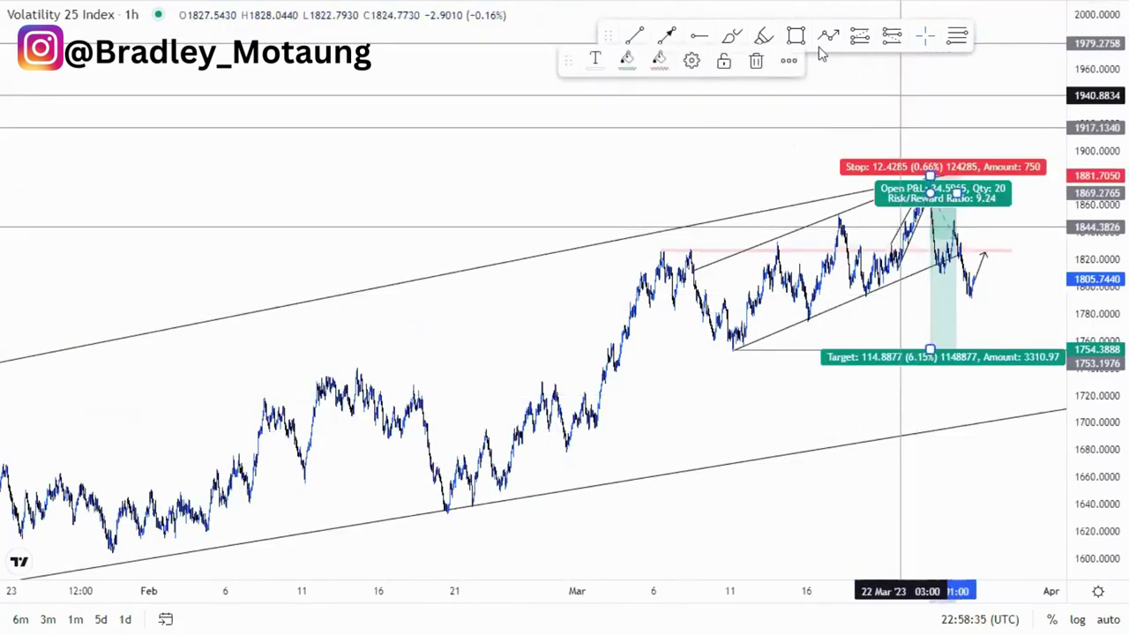
left_click(750, 60)
Draw an upper trend line from about 1828 at the 24 March high to about 1850 at the 25 March peak
scroll(813, 327, "up", 5)
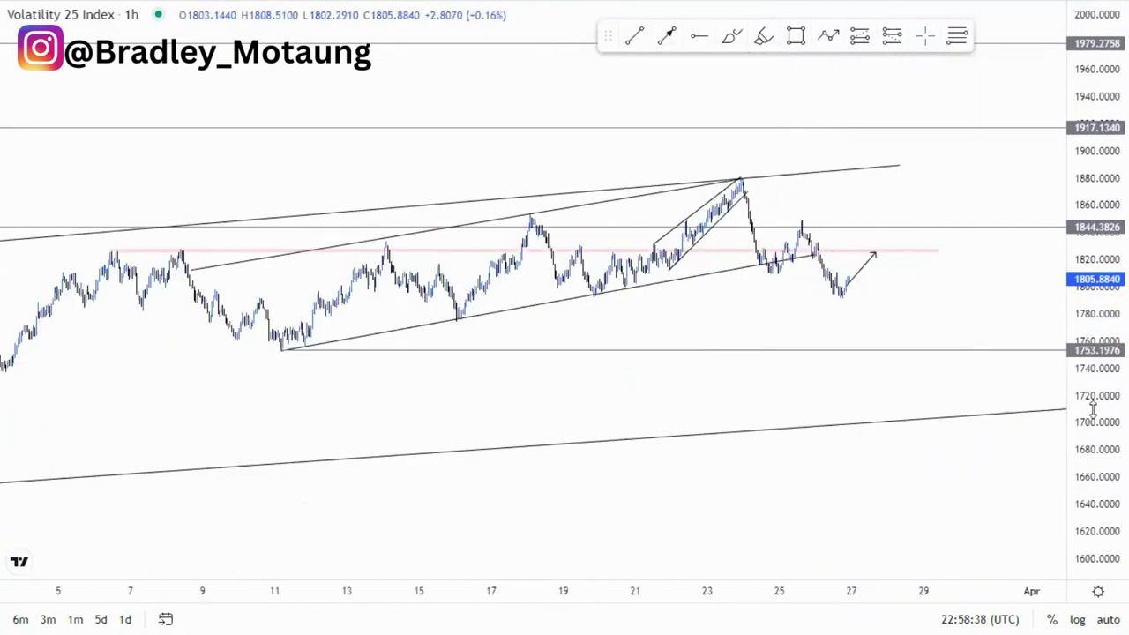
left_click_drag(1093, 409, 1080, 95)
scroll(547, 331, "up", 5)
left_click_drag(559, 334, 614, 343)
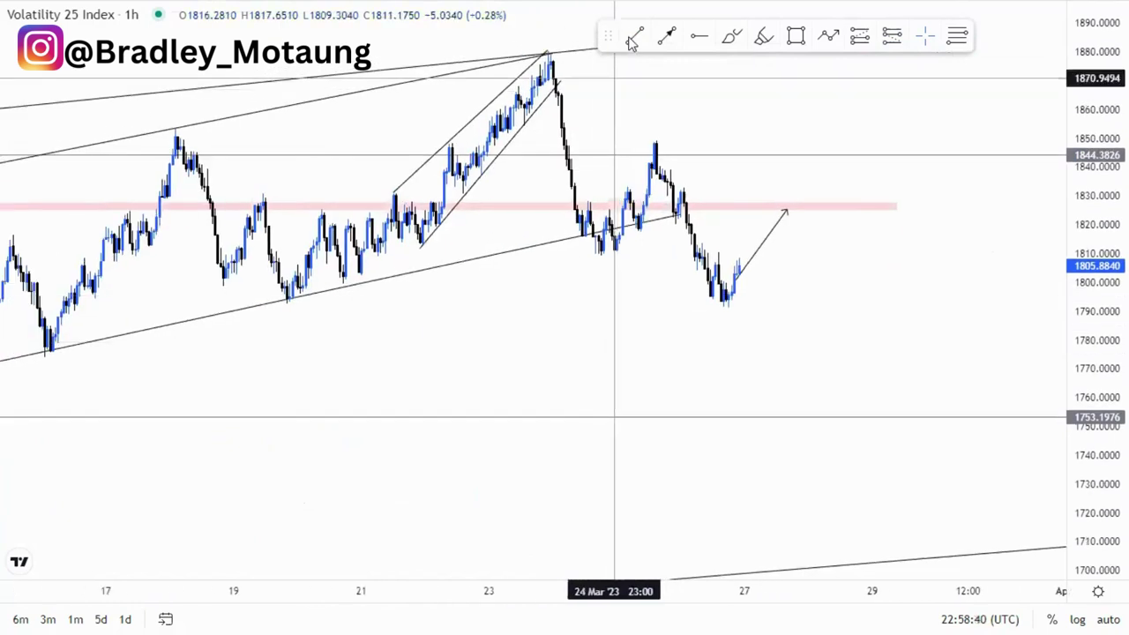
left_click(655, 139)
Draw the matching lower trend line from about 1808 at the 25 March low to about 1830, adjusting both ends to the lows
left_click(619, 256)
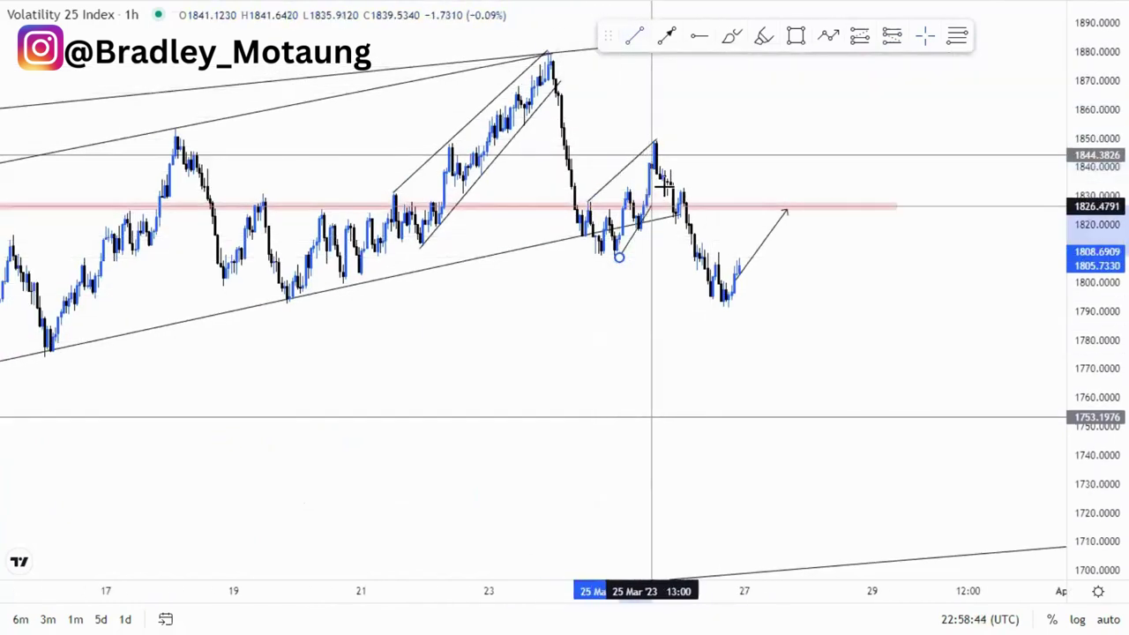
left_click_drag(673, 178, 673, 193)
left_click(635, 266)
left_click(620, 260)
left_click_drag(619, 258, 615, 259)
left_click_drag(673, 193, 675, 196)
left_click(728, 194)
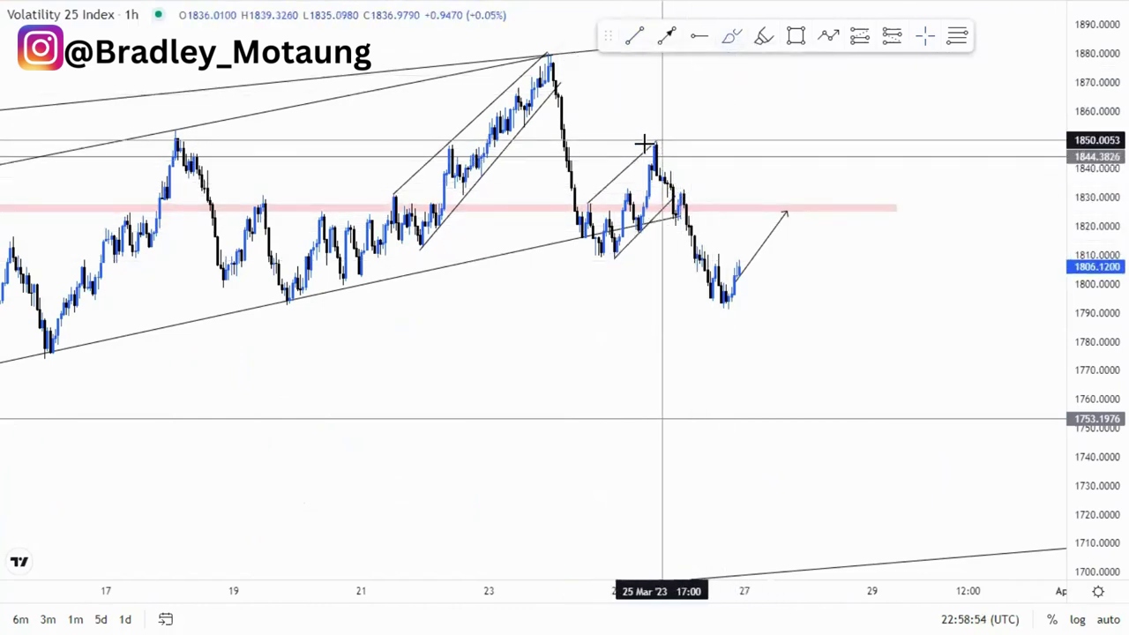
Place a short position below the 25 March peak with entry 1837.67, stop 1850.87 and target 1790.90, and delete it
left_click_drag(645, 144, 662, 164)
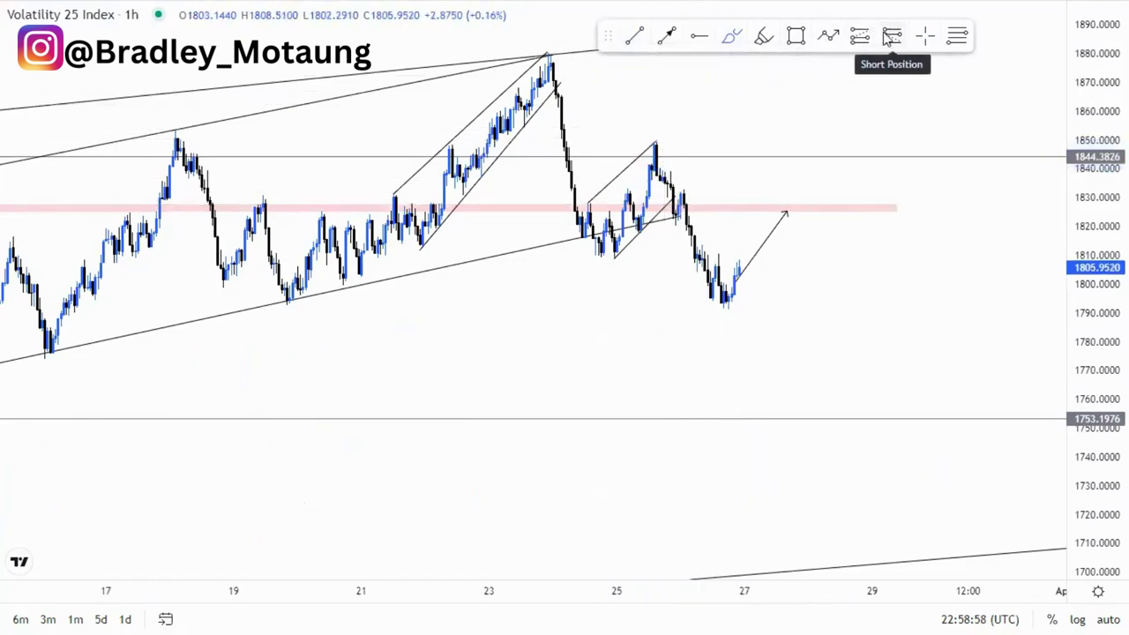
left_click(660, 176)
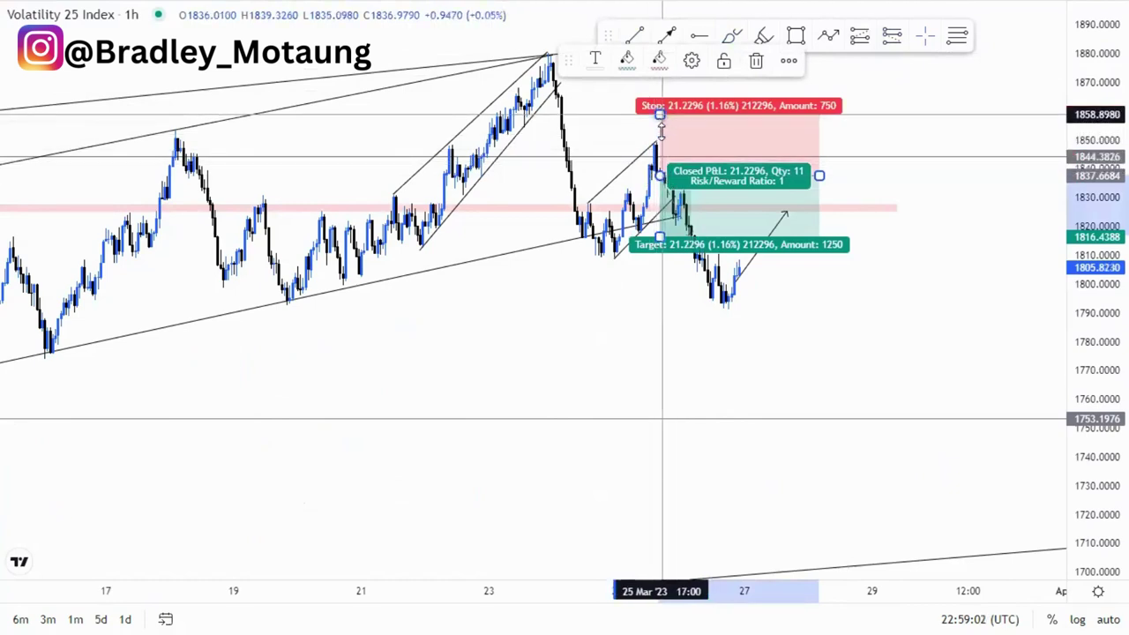
left_click_drag(660, 114, 659, 138)
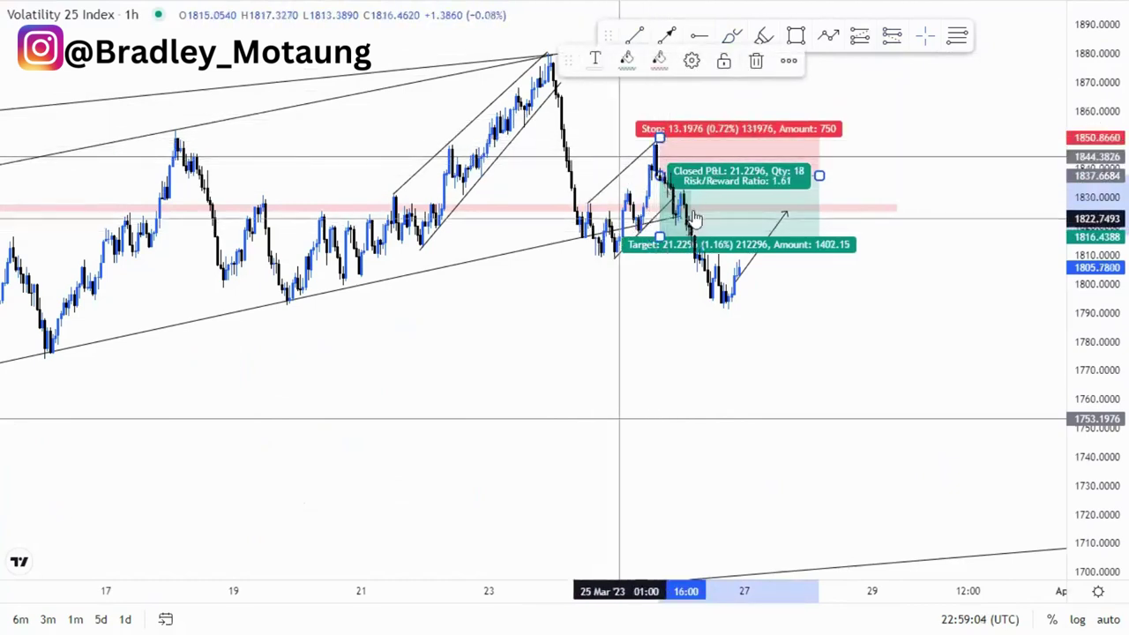
left_click_drag(659, 237, 661, 321)
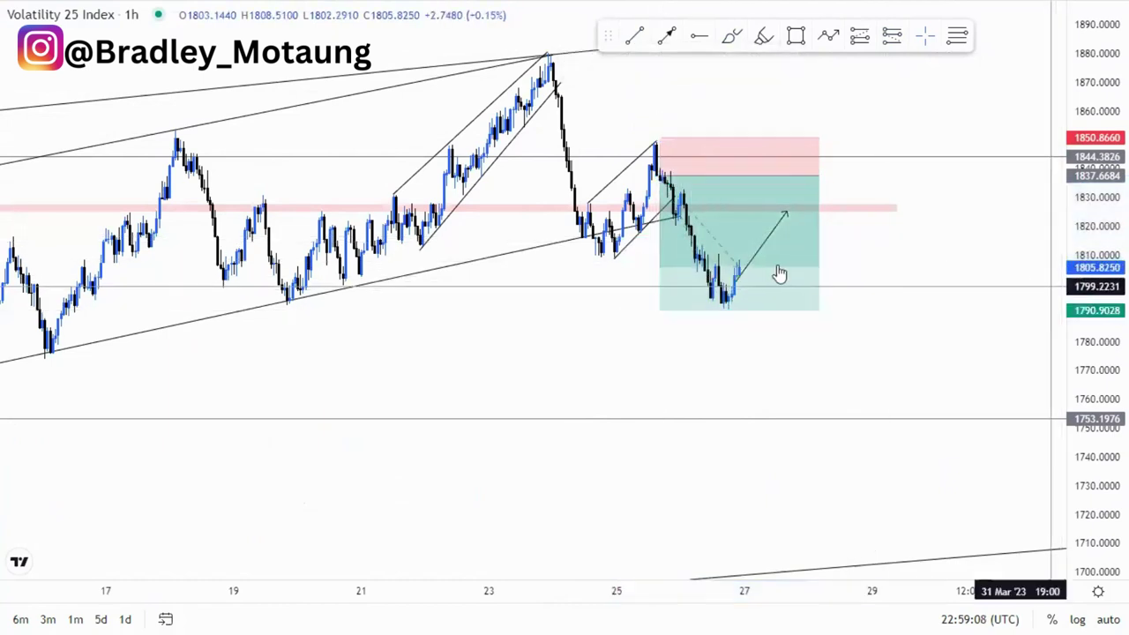
left_click(760, 60)
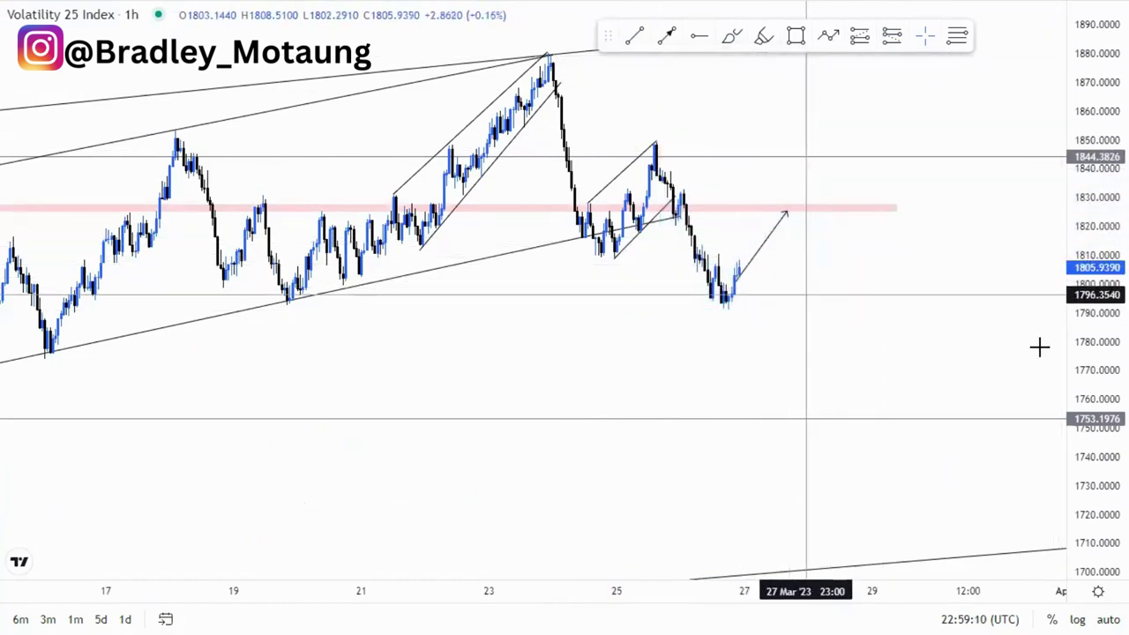
Draw a thin rectangular zone from about 1808 to 1811, starting at the 24 March 17:00 low and ending on 27 March
left_click_drag(1084, 332, 1084, 238)
scroll(963, 296, "up", 2)
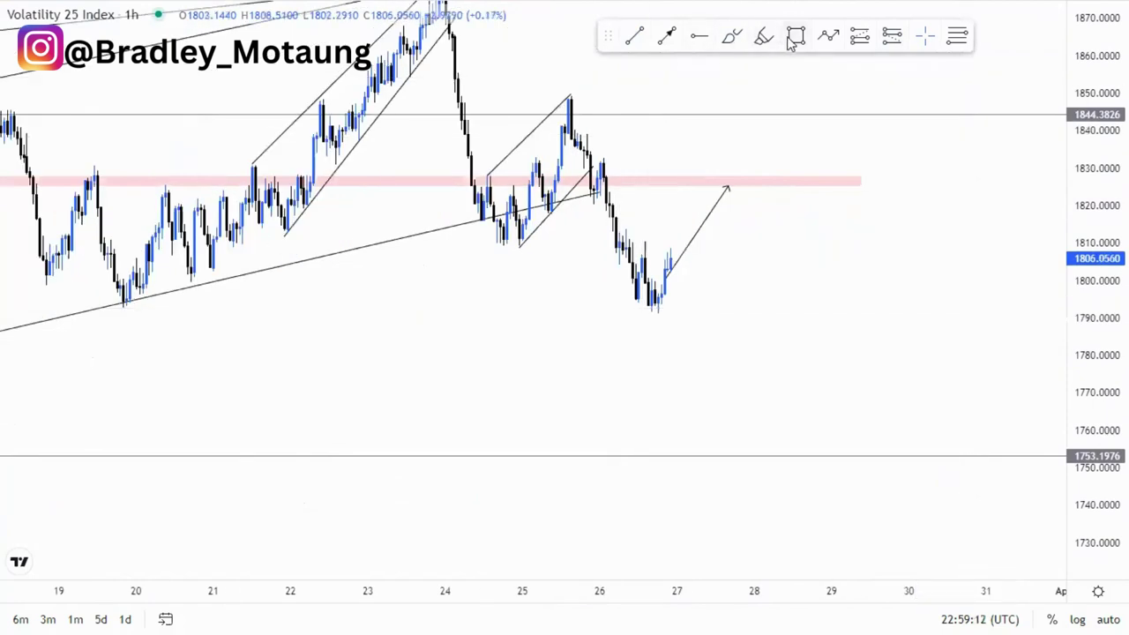
left_click(500, 250)
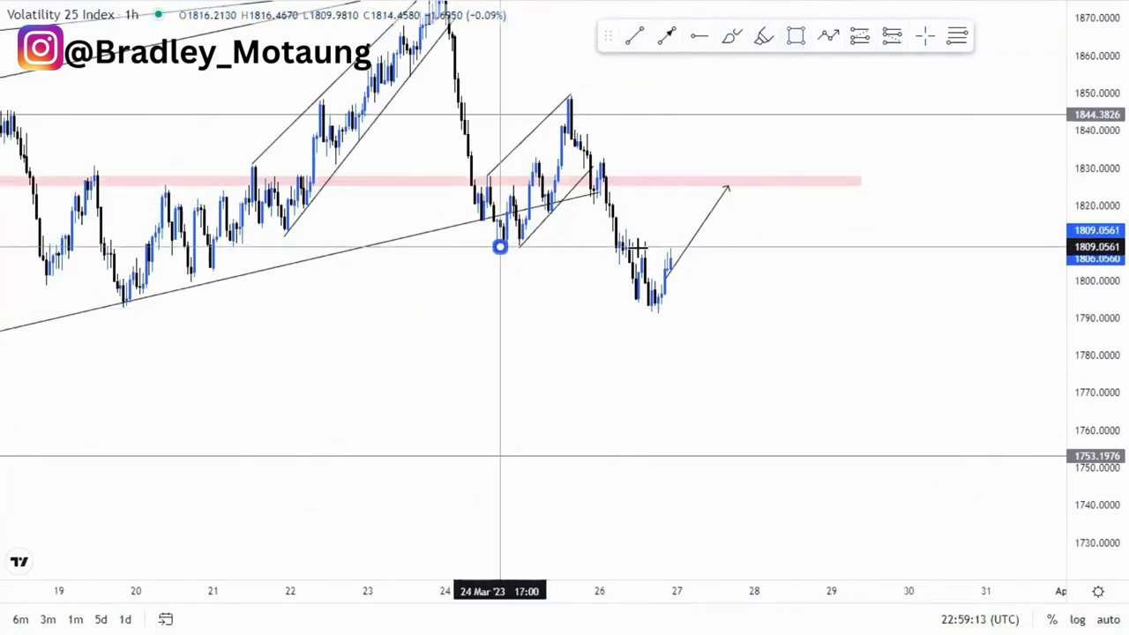
left_click(712, 239)
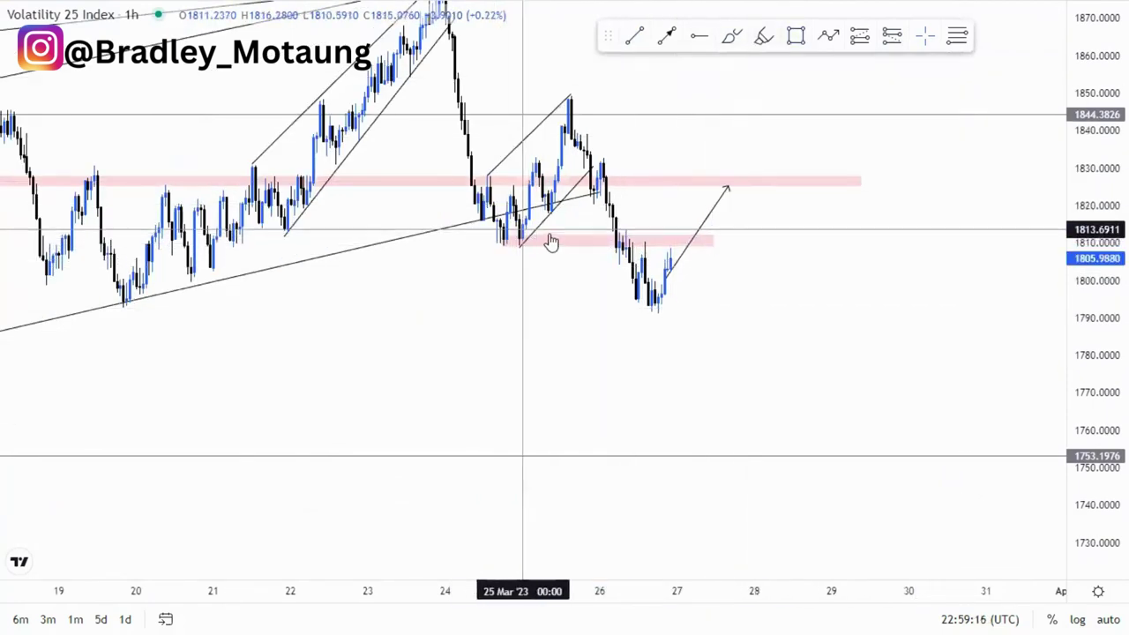
Shorten the projection arrow to run from about 1799 into the lower zone, and draw a second arrow from 1818.11 to 1826.49 in the upper zone
left_click_drag(727, 188, 694, 248)
left_click_drag(664, 286, 676, 285)
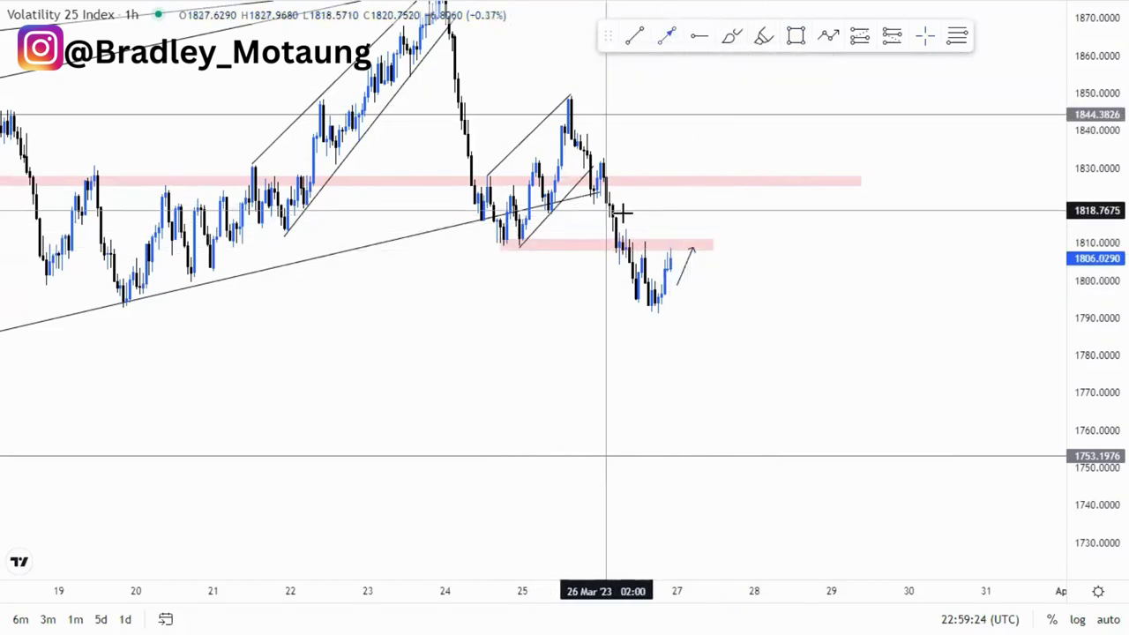
left_click(696, 213)
left_click(701, 181)
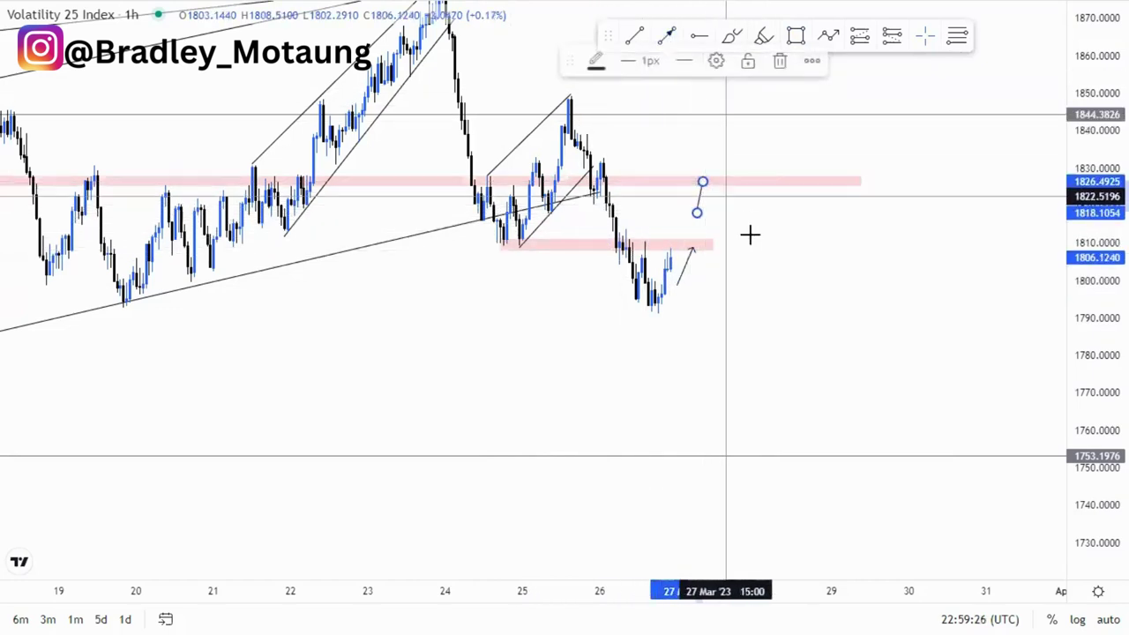
Draw a long arrow from the upper zone at about 1826 down to the 1753.20 level, and delete a long position placed at its start
left_click(719, 183)
left_click(748, 453)
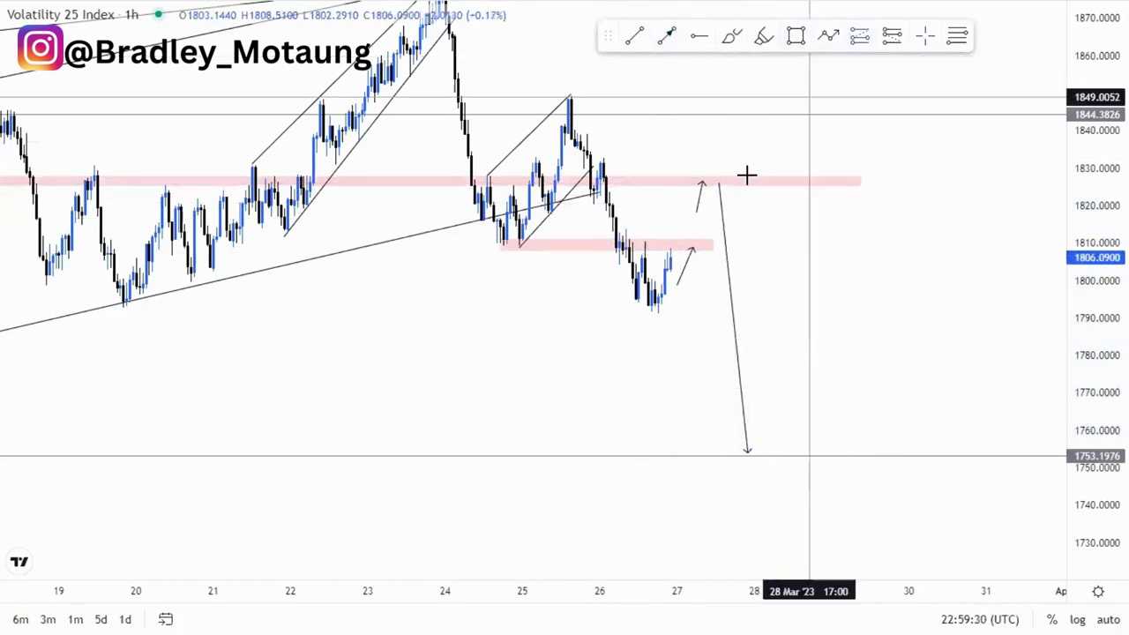
left_click(723, 185)
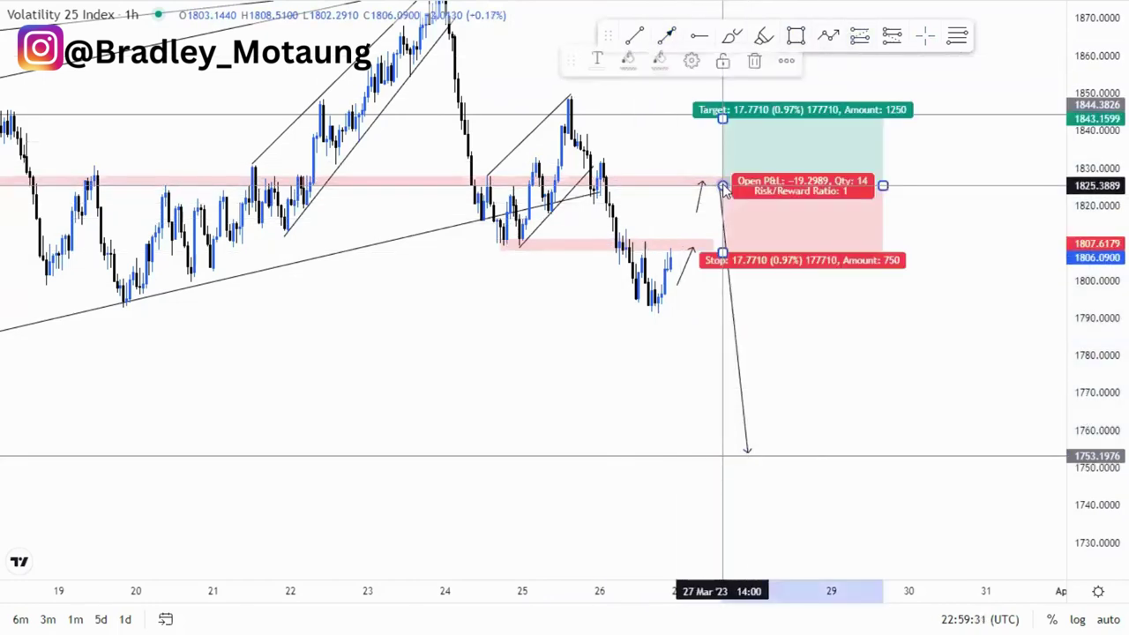
left_click(756, 60)
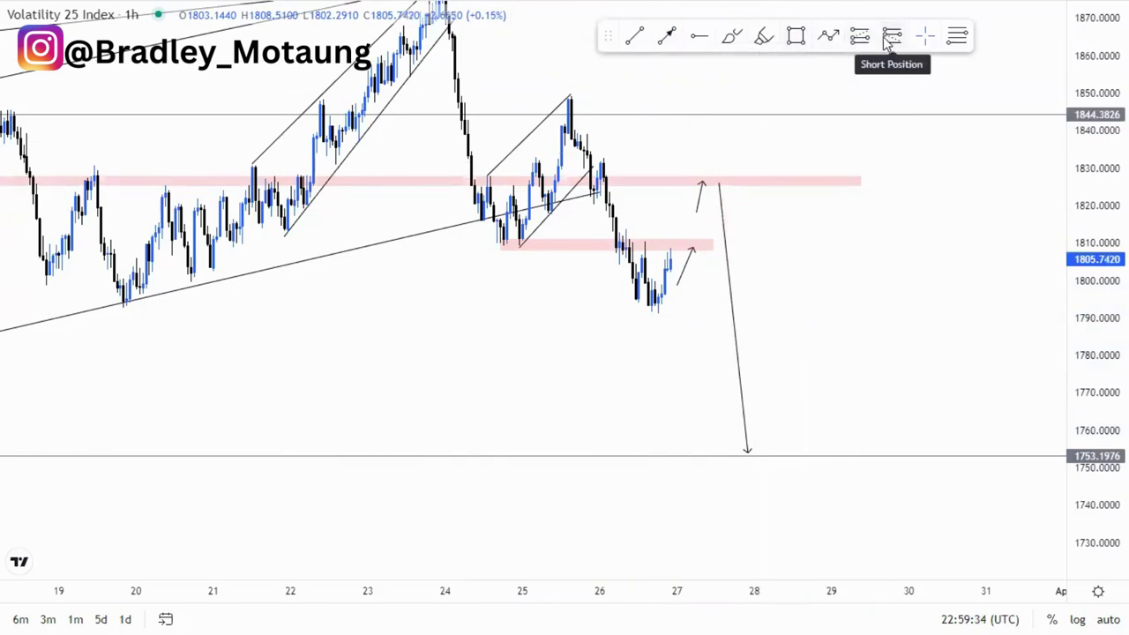
Place a short position at the start of the long down arrow with entry 1825.39, target 1807.62 and stop 1832.01
left_click(720, 185)
left_click_drag(720, 119, 720, 161)
left_click(476, 332)
Raise the long upper pink zone to span about 1829 to 1832
scroll(338, 231, "down", 3)
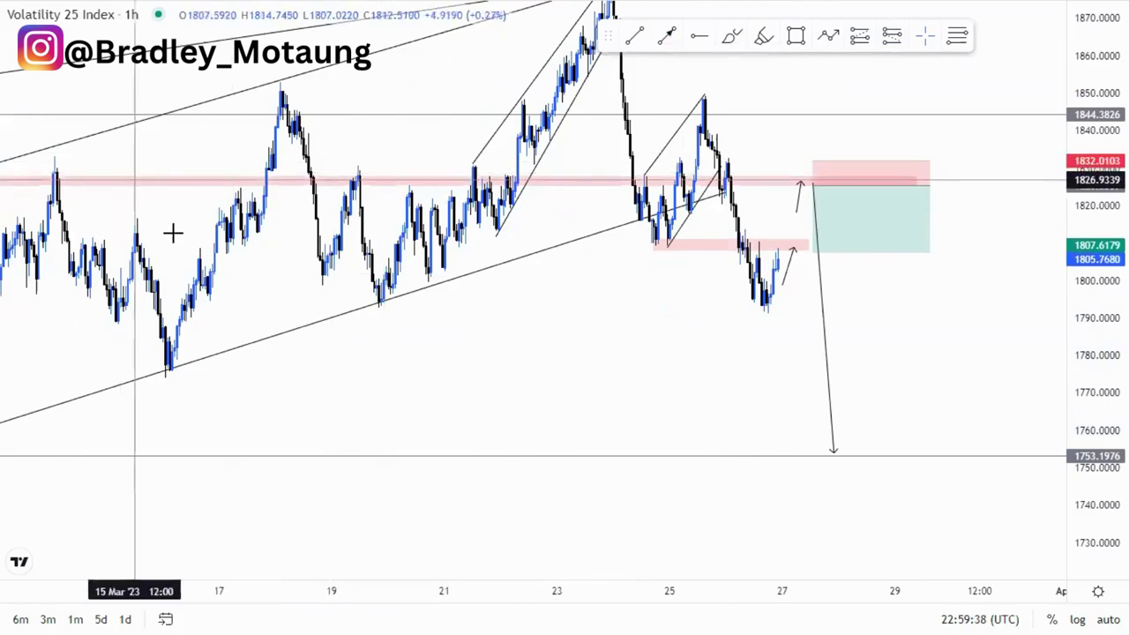
left_click_drag(195, 233, 388, 234)
left_click_drag(324, 174, 335, 161)
Draw a horizontal arrow along the lower zone at about 1809.5, from 24 March 16:00 to 26 March 01:00
left_click_drag(504, 228, 308, 257)
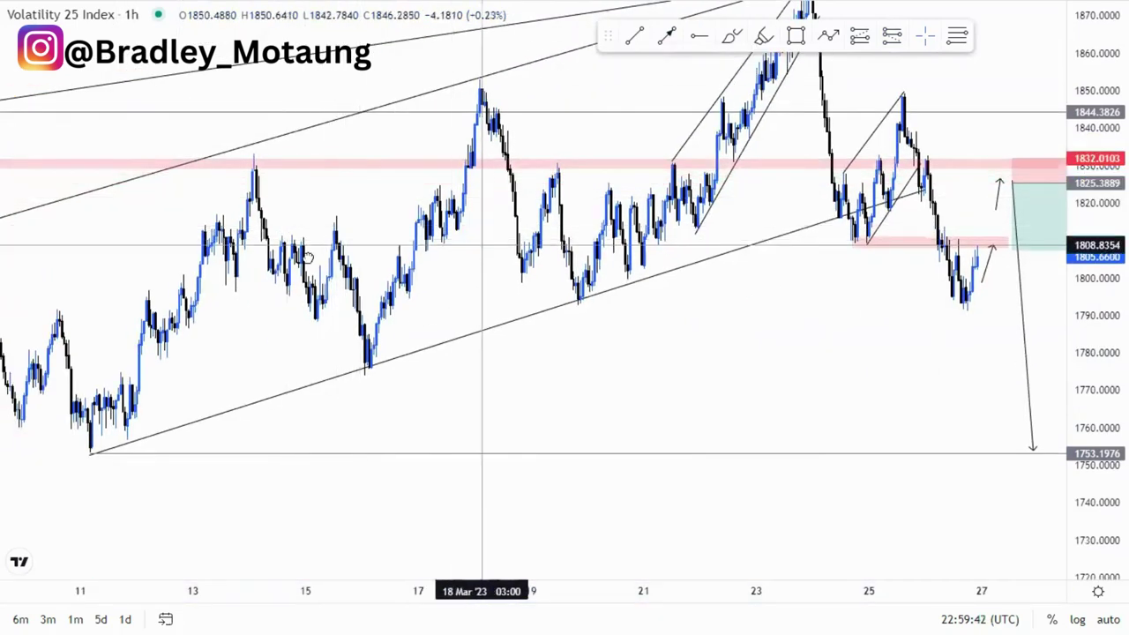
scroll(661, 114, "right", 8)
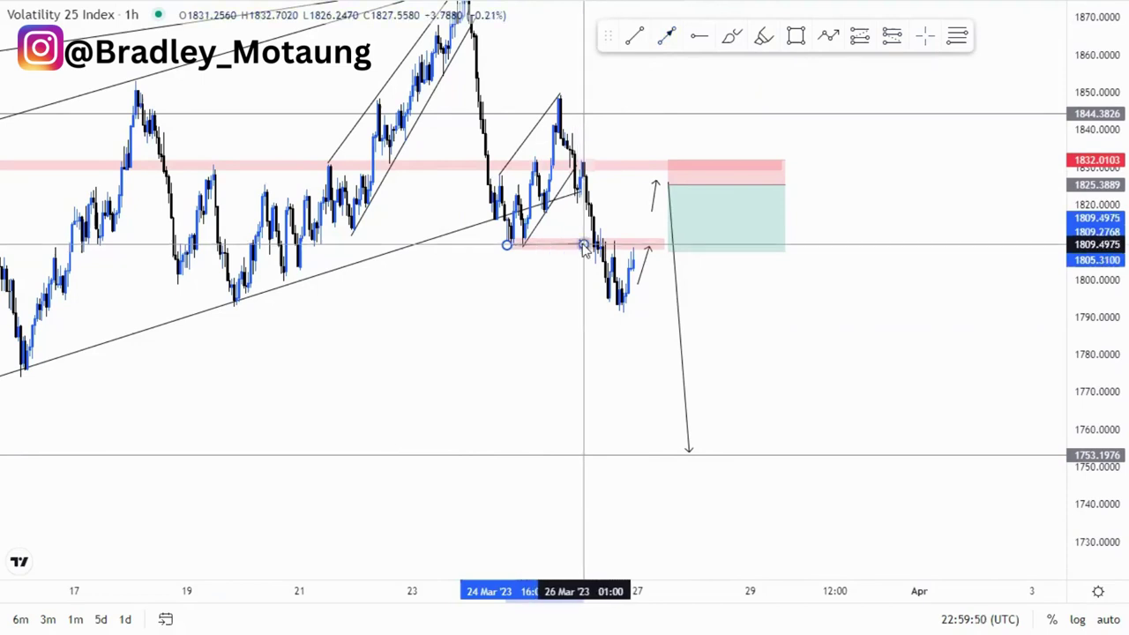
left_click(584, 244)
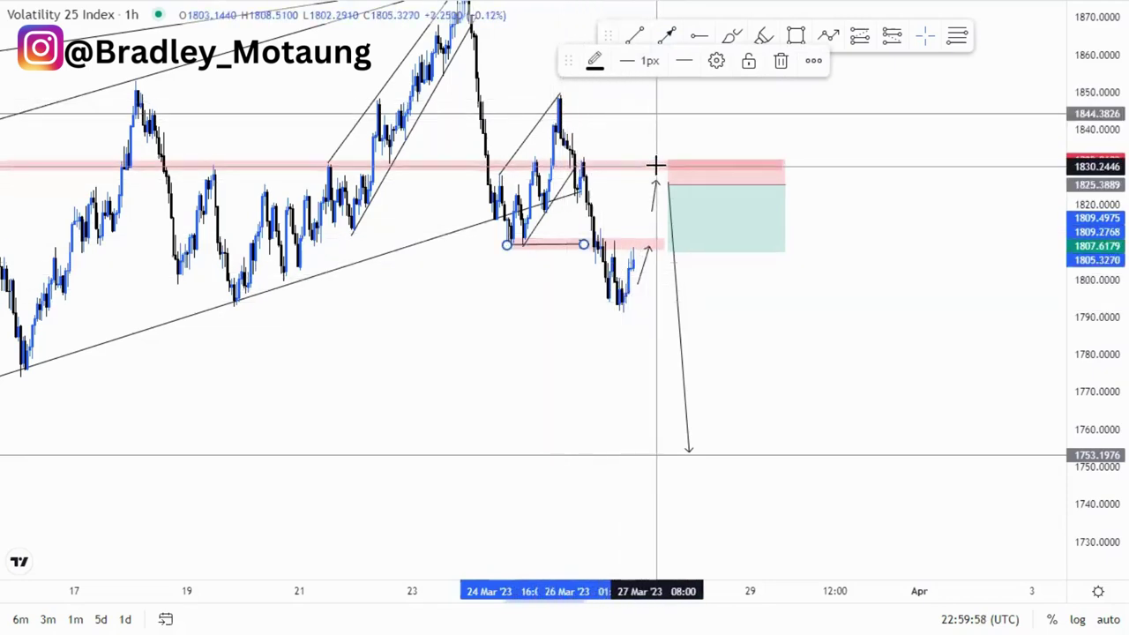
Extend the short position's target down to 1749.24, just below the 1753.20 level
left_click(668, 248)
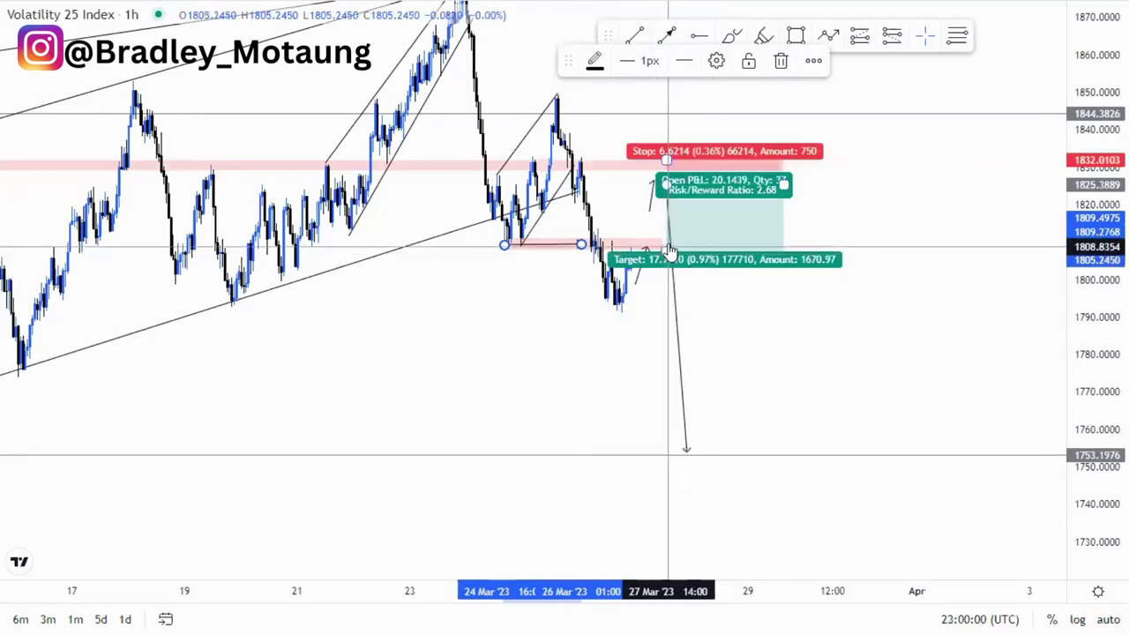
left_click_drag(667, 249, 667, 470)
left_click(489, 353)
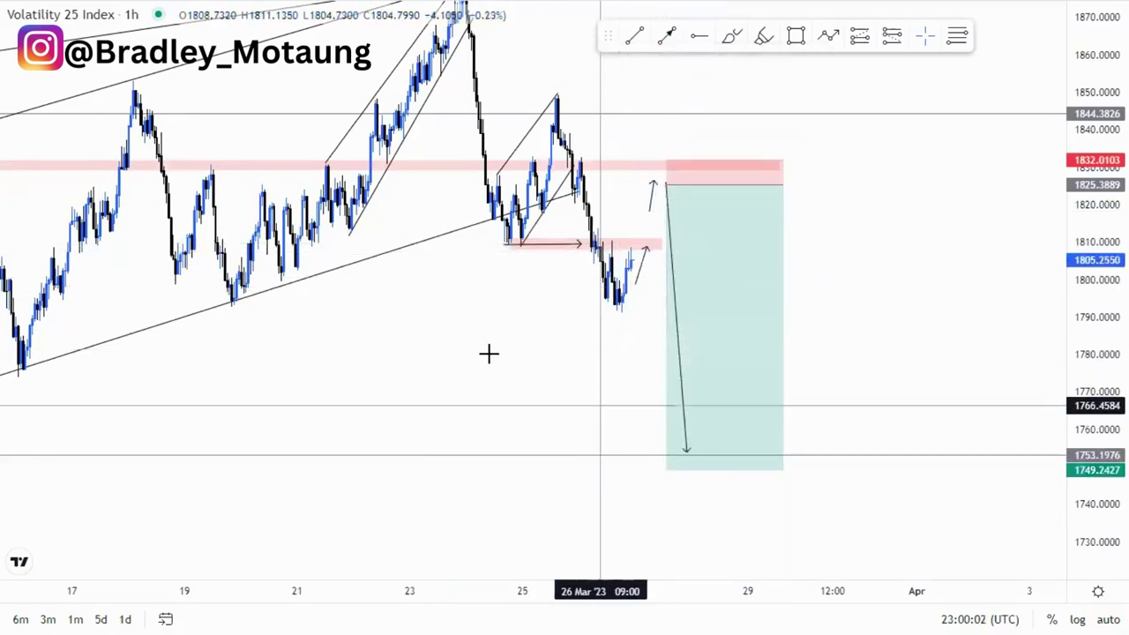
Shift the short position up to entry 1828.48 and target 1752.33, with its stop at 1833.78
scroll(491, 344, "down", 2)
scroll(494, 337, "down", 7)
left_click_drag(970, 192, 939, 154)
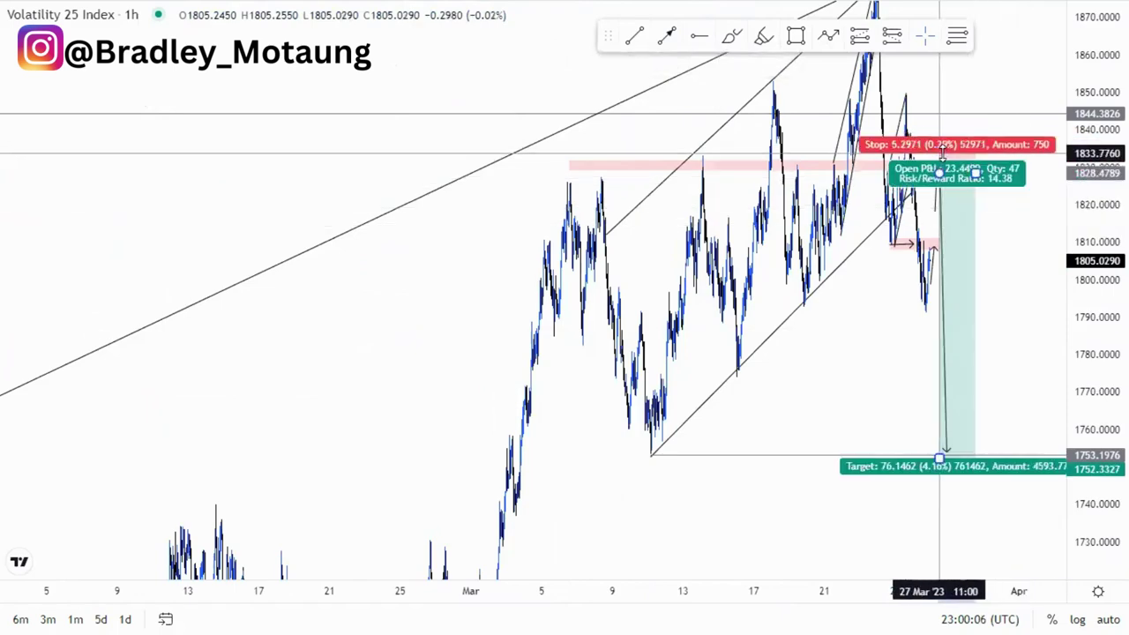
left_click(1022, 233)
Extend the short position's target to 1697.96 at the lower line of the large rising channel
left_click_drag(1085, 172, 1076, 389)
left_click_drag(842, 416, 752, 309)
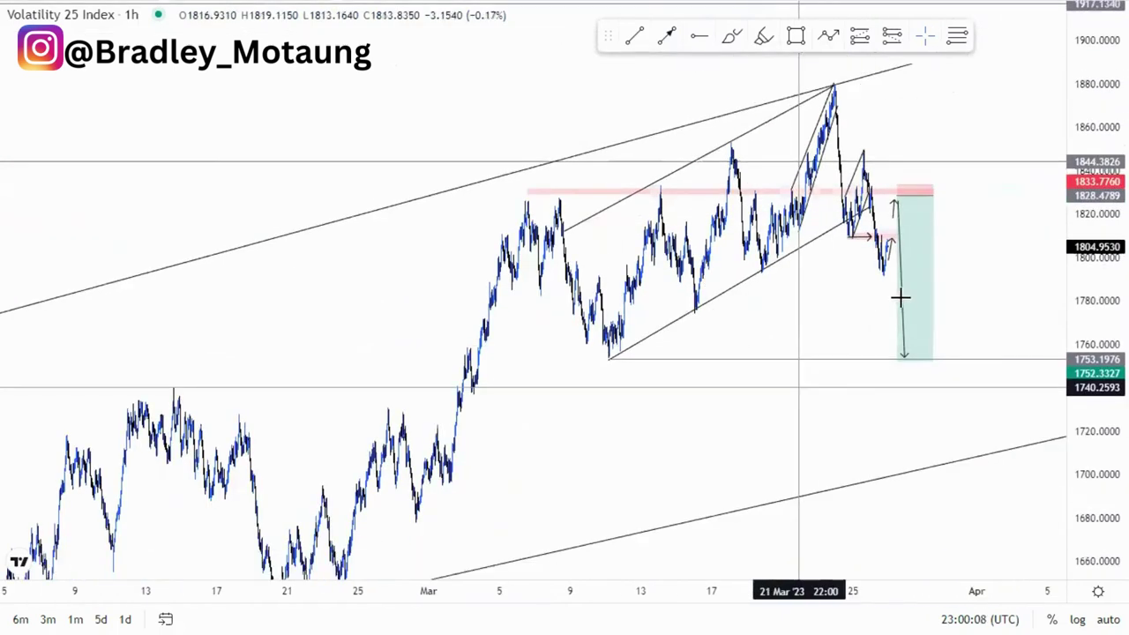
left_click_drag(860, 287, 853, 399)
left_click_drag(1090, 220, 1081, 406)
left_click_drag(956, 467, 929, 320)
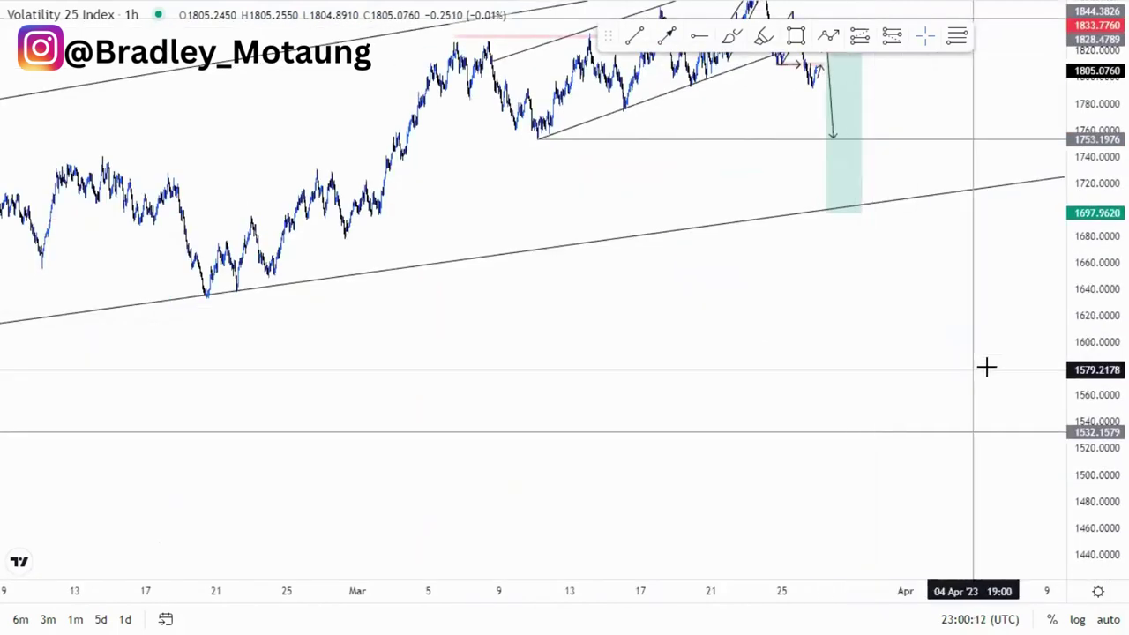
Extend the short position's target to 1535.57, just above the 1532.16 level
scroll(975, 361, "down", 5)
mouse_move(931, 219)
left_click_drag(924, 212, 923, 438)
left_click_drag(791, 367, 625, 544)
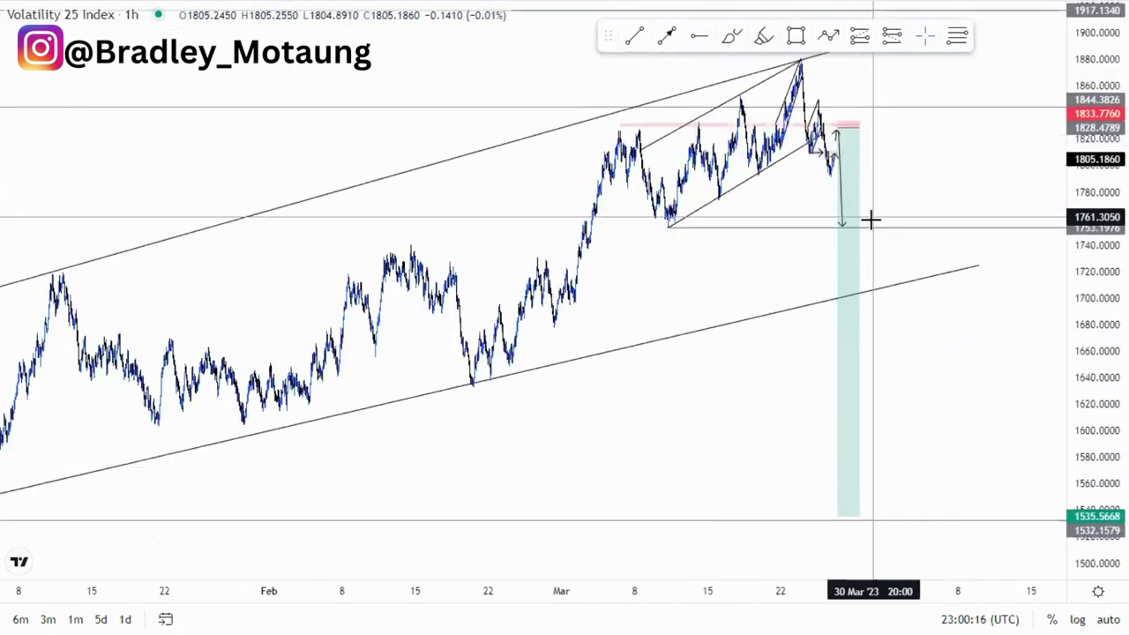
Widen the short position so that its far edge reaches about 4 April
mouse_move(857, 236)
left_click_drag(861, 128, 923, 130)
left_click(988, 182)
Raise the short position's stop to 1840.94
left_click_drag(1093, 309, 1093, 247)
left_click_drag(770, 285, 726, 413)
mouse_move(813, 168)
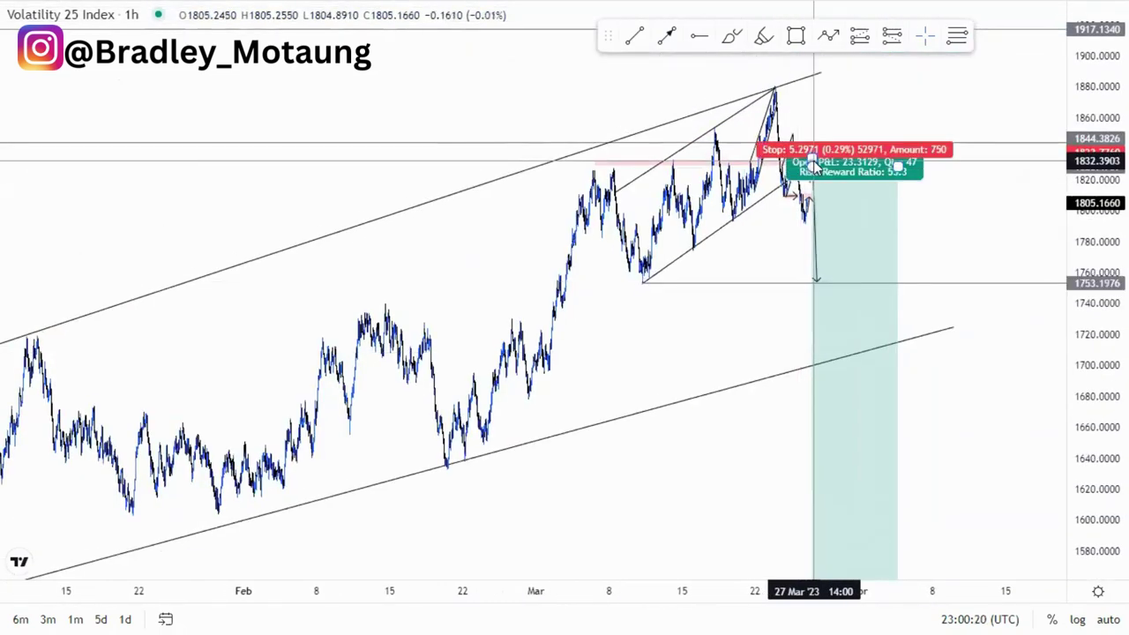
left_click_drag(811, 161, 813, 141)
left_click(976, 185)
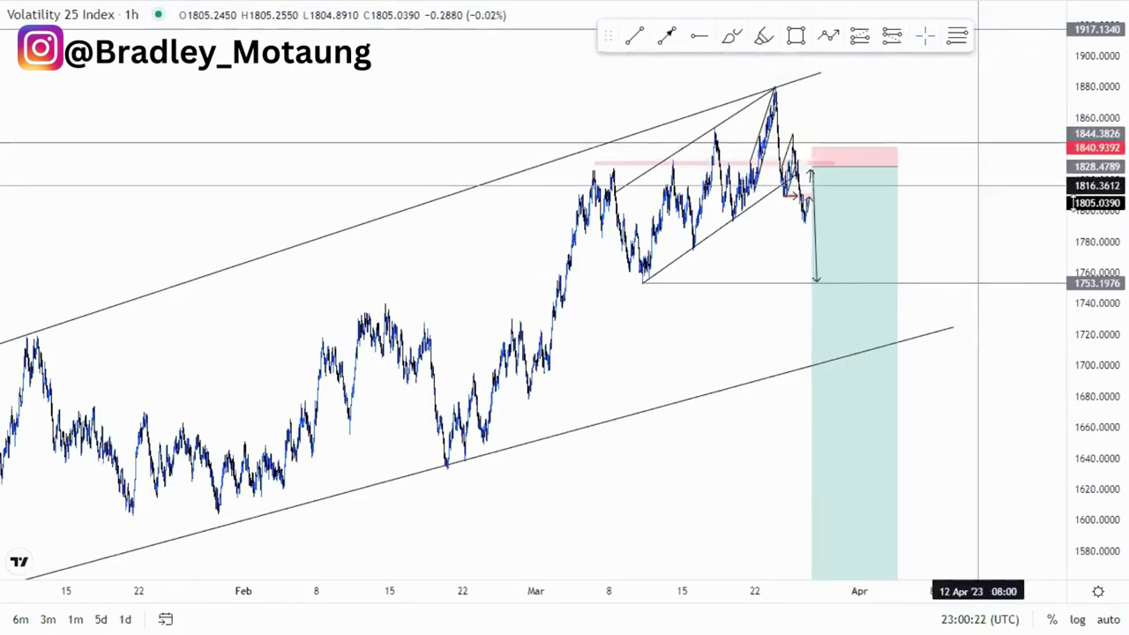
Draw an upper trend line over the early March rally, from the late February high at about 1726 to about 1834 on 6 March
left_click_drag(1084, 245, 1084, 310)
left_click_drag(733, 342, 688, 313)
scroll(615, 259, "down", 1)
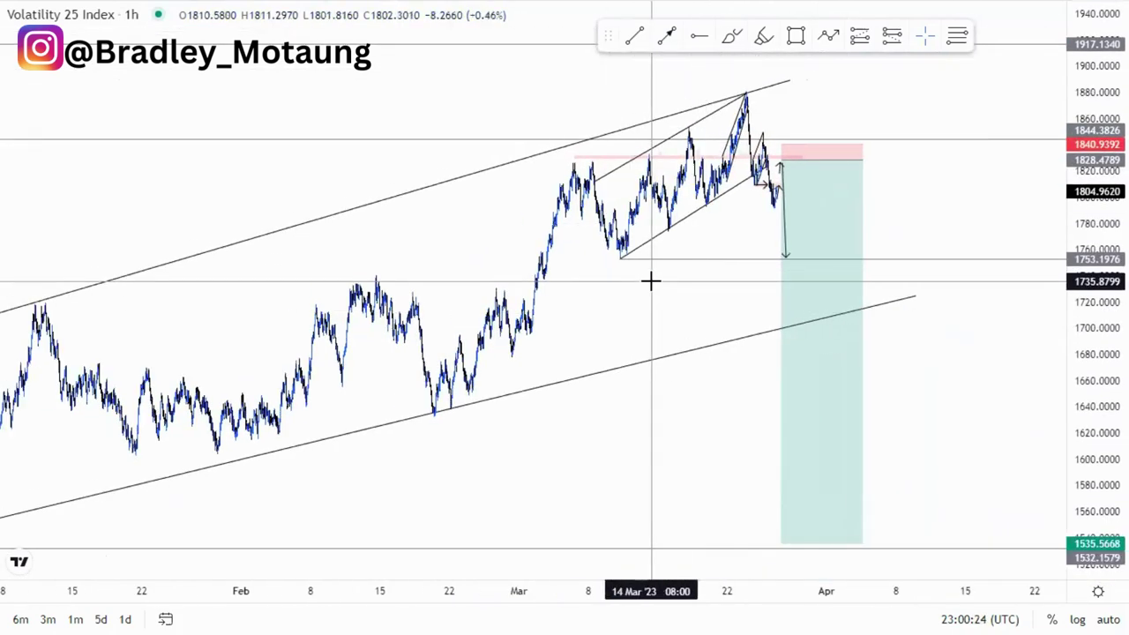
left_click(496, 293)
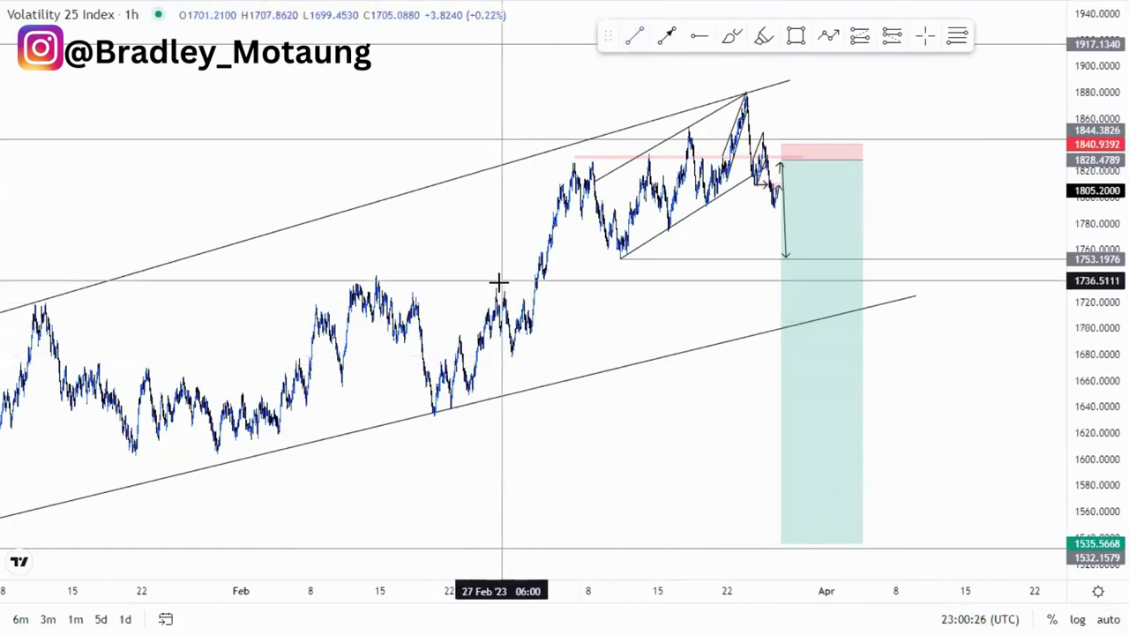
left_click(577, 152)
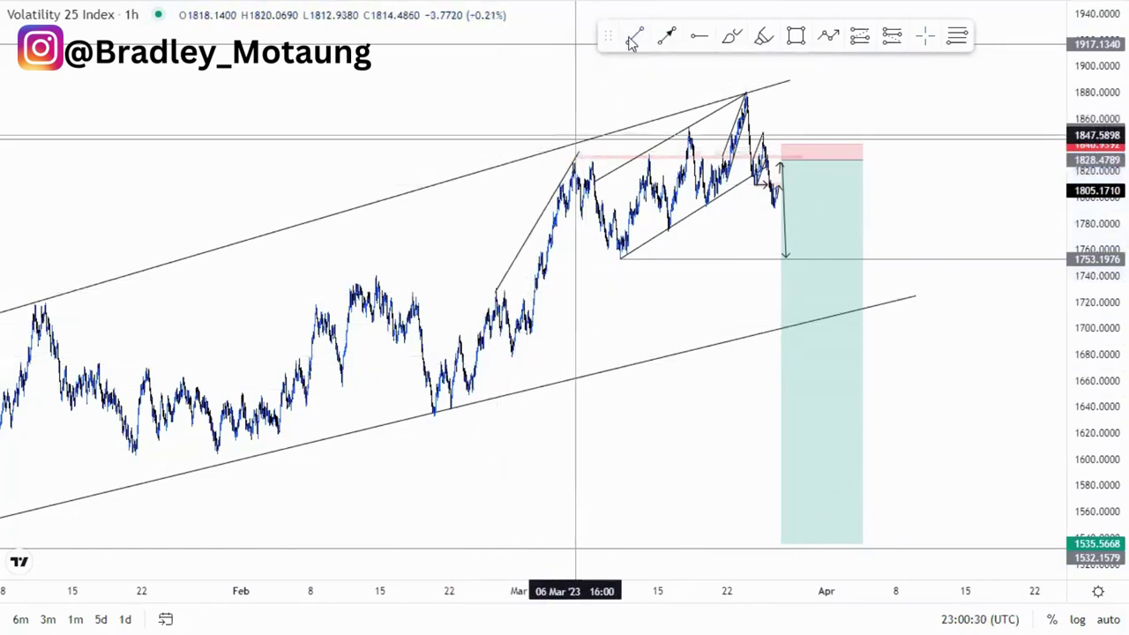
Draw the matching lower trend line from about 1675 at the 28 February low to about 1798, adjusting its start point
left_click(513, 361)
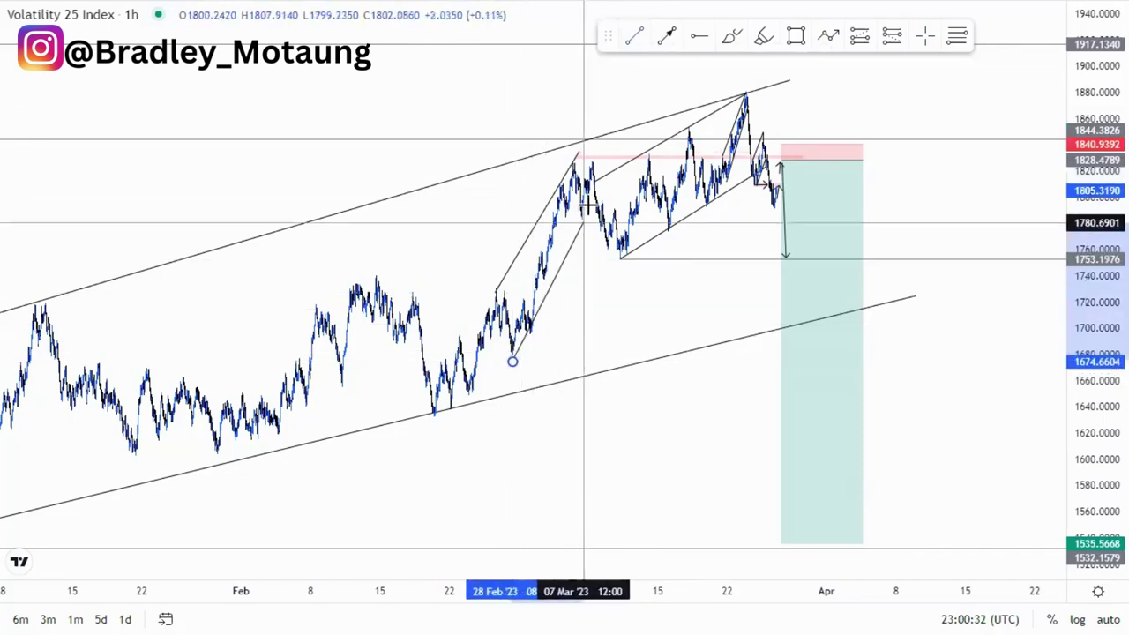
left_click(589, 264)
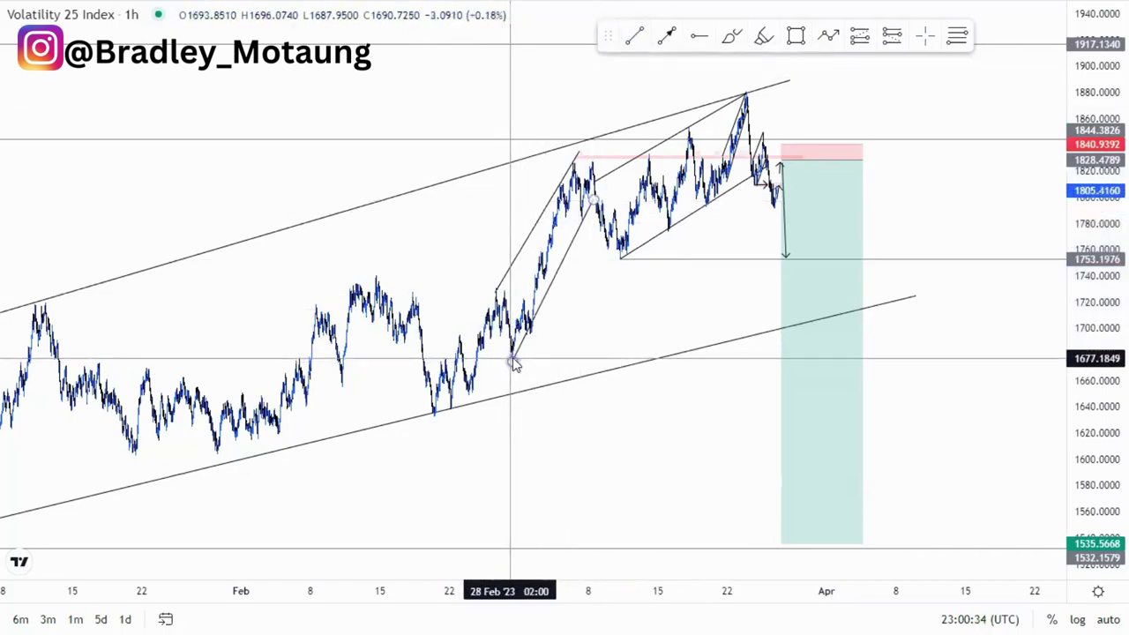
left_click_drag(511, 359, 518, 364)
left_click(594, 335)
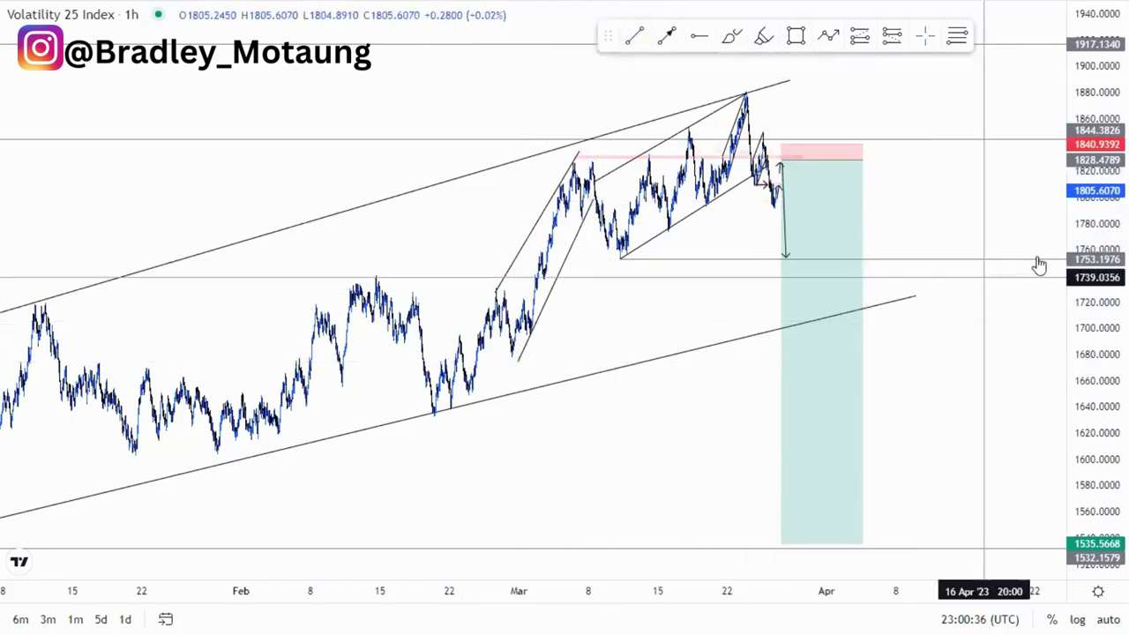
left_click_drag(1076, 229, 1077, 316)
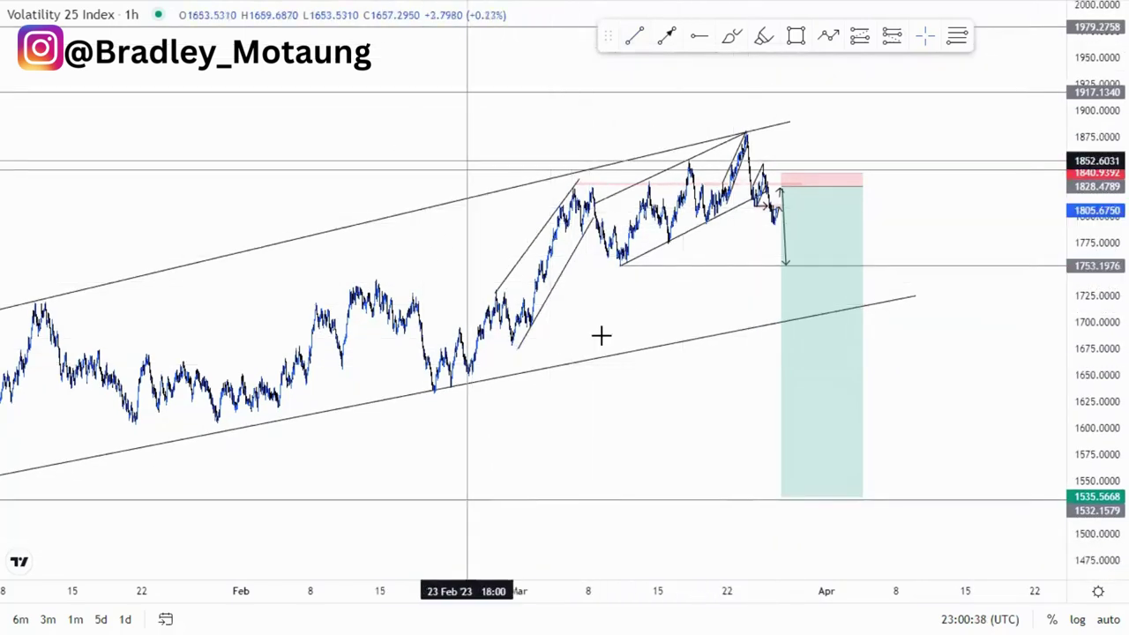